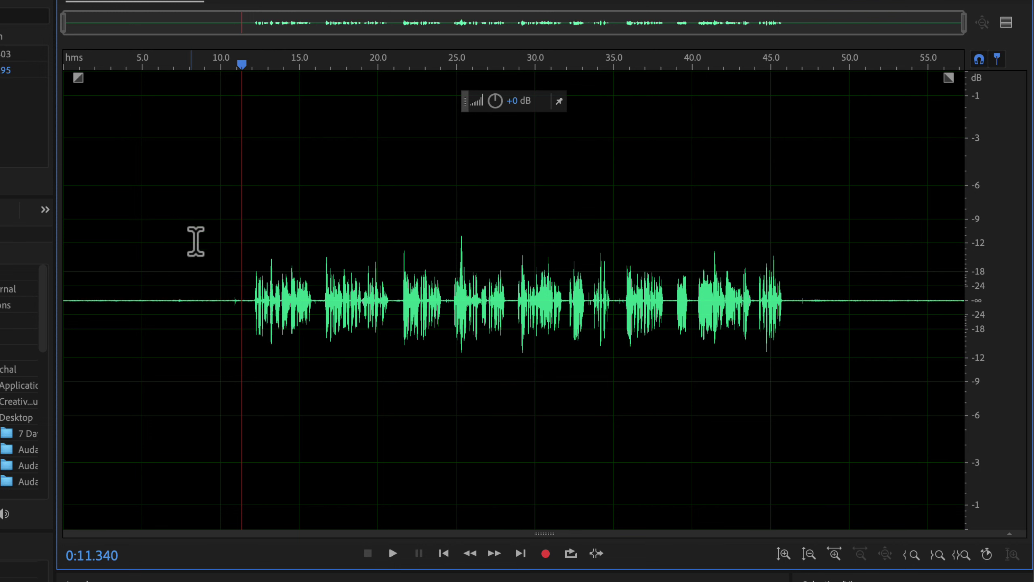
# Mark the silent lead-in, the trailing silence, and then 0–12 s, clearing each selection
pyautogui.moveTo(247, 227); pyautogui.dragTo(39, 222)
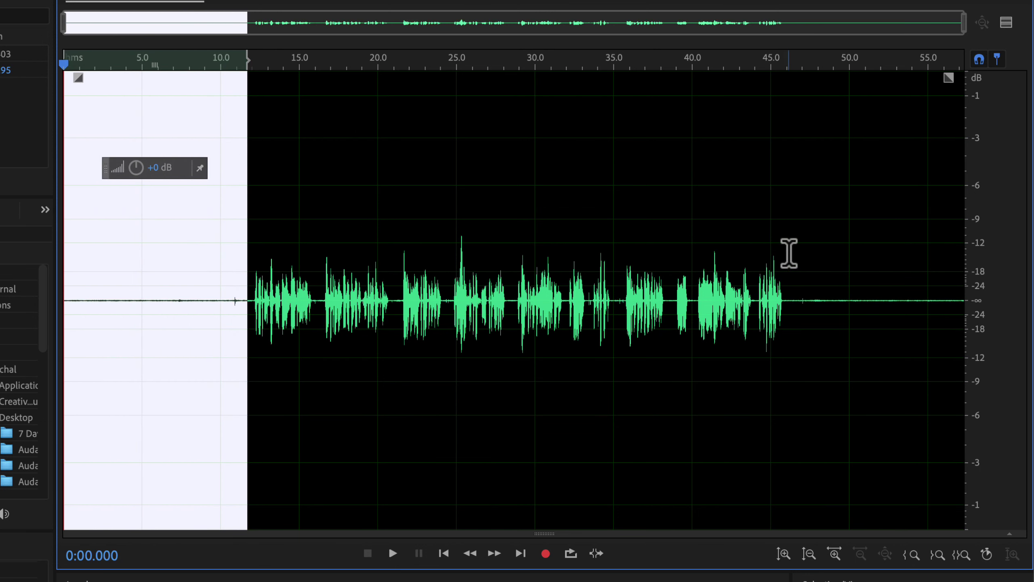
pyautogui.moveTo(789, 252); pyautogui.dragTo(960, 287)
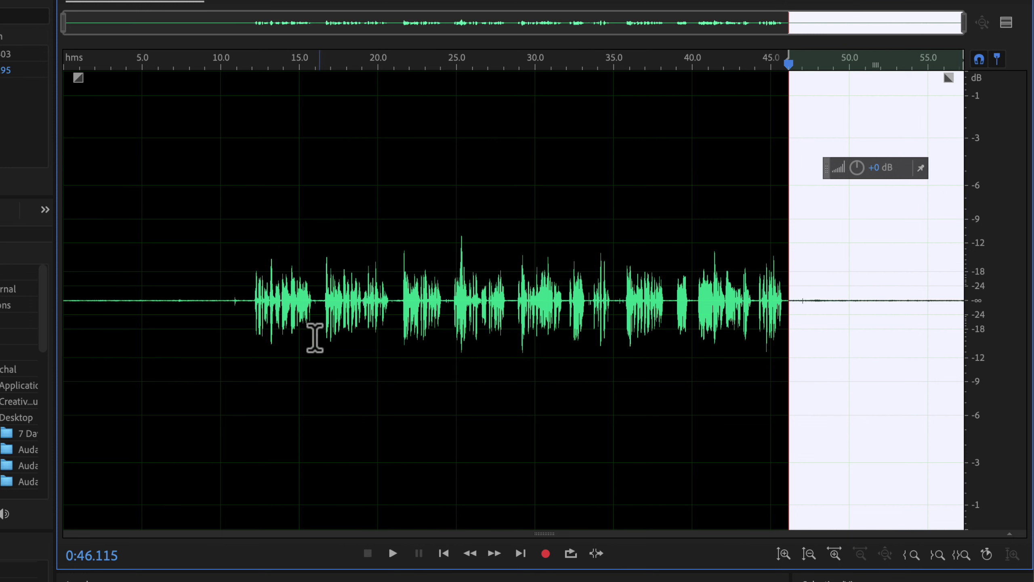
pyautogui.click(247, 300)
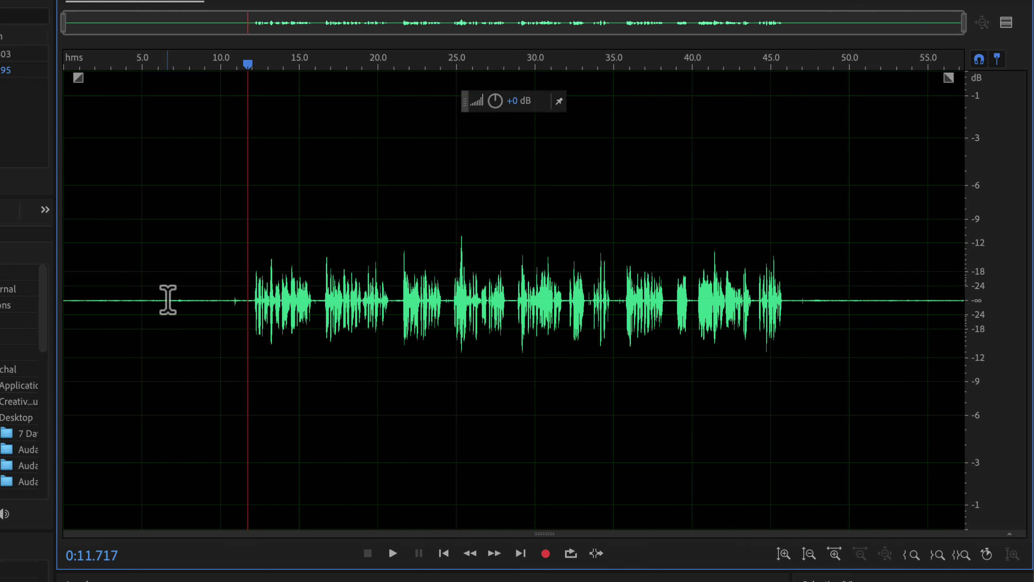
pyautogui.press('Home')
pyautogui.moveTo(68, 284); pyautogui.dragTo(251, 313)
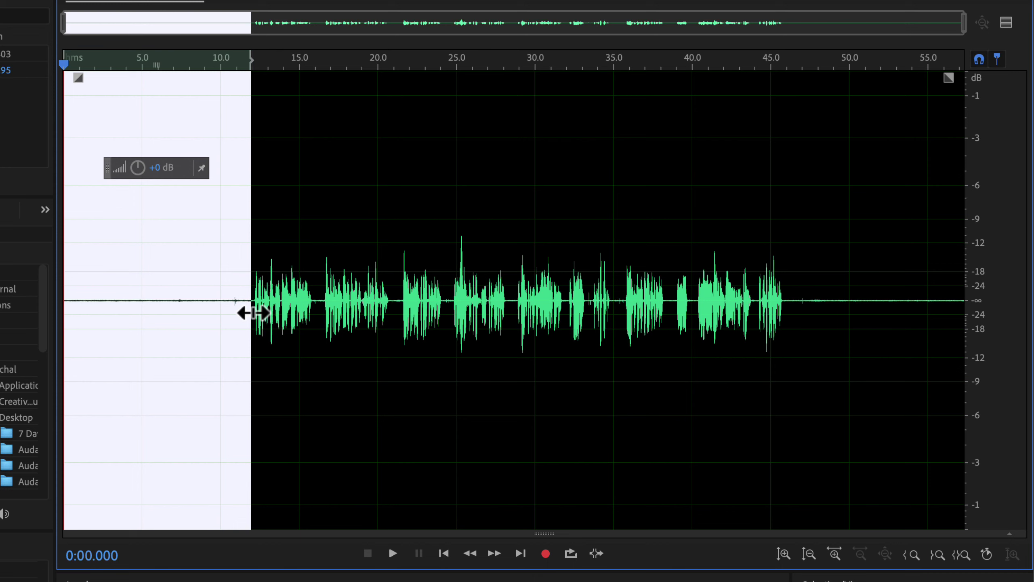
pyautogui.click(224, 279)
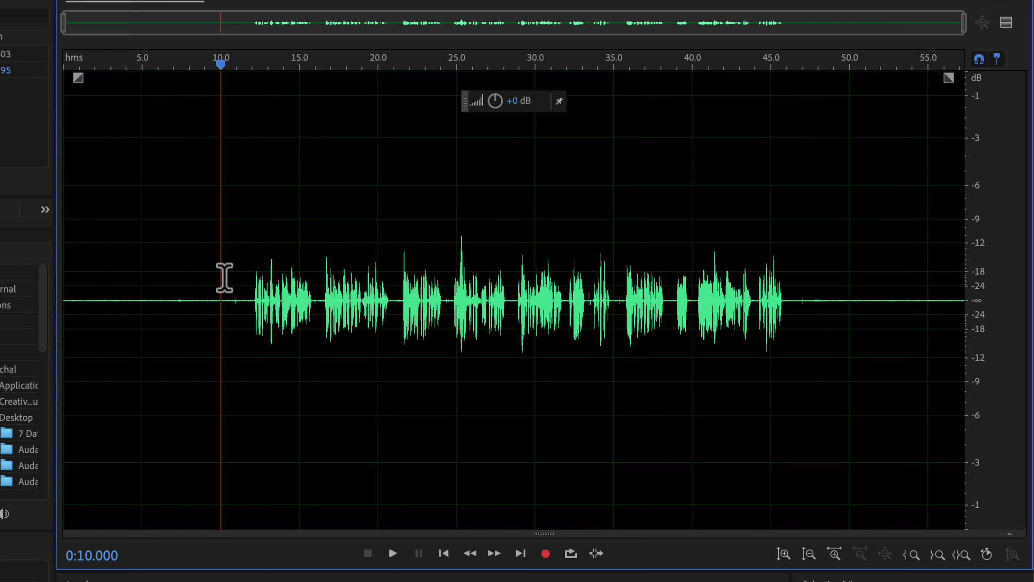
# Zoom the waveform in around 8.8 s and adjust the view to span 0–12.8 s
pyautogui.click(157, 285)
pyautogui.click(203, 279)
pyautogui.scroll(5, 204, 279)
pyautogui.scroll(1, 204, 244)
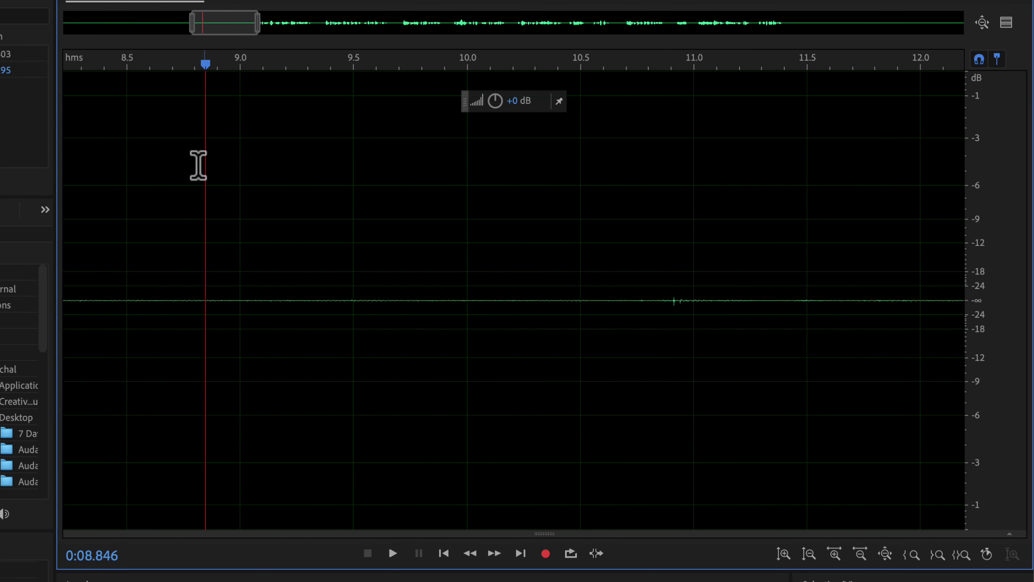
pyautogui.moveTo(199, 22); pyautogui.dragTo(58, 16)
pyautogui.moveTo(251, 23)
pyautogui.mouseDown()
pyautogui.moveTo(243, 18)
pyautogui.moveTo(259, 17)
pyautogui.mouseUp()
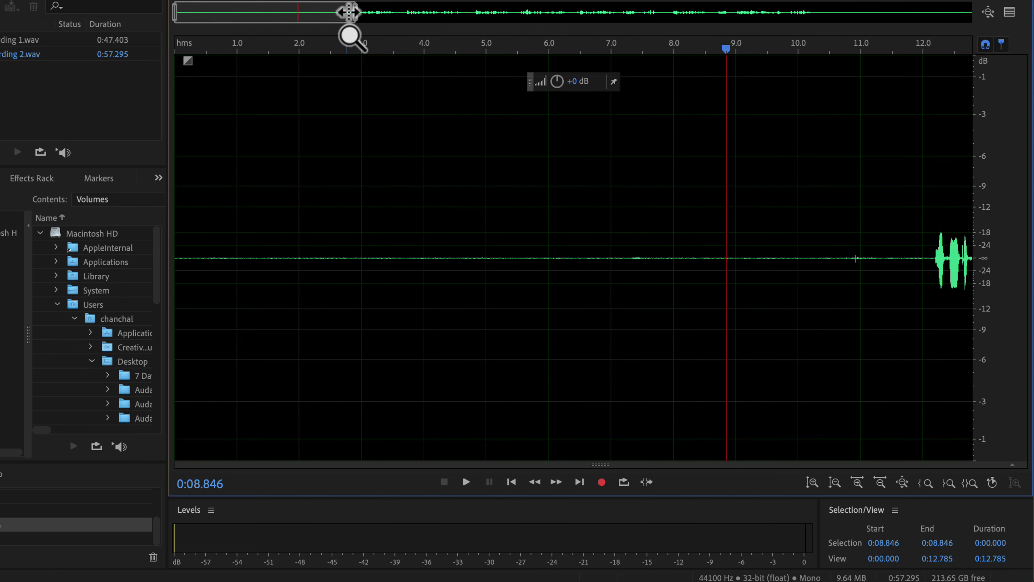
# Select the opening silence from 0 to 12 seconds and play it back
pyautogui.click(664, 244)
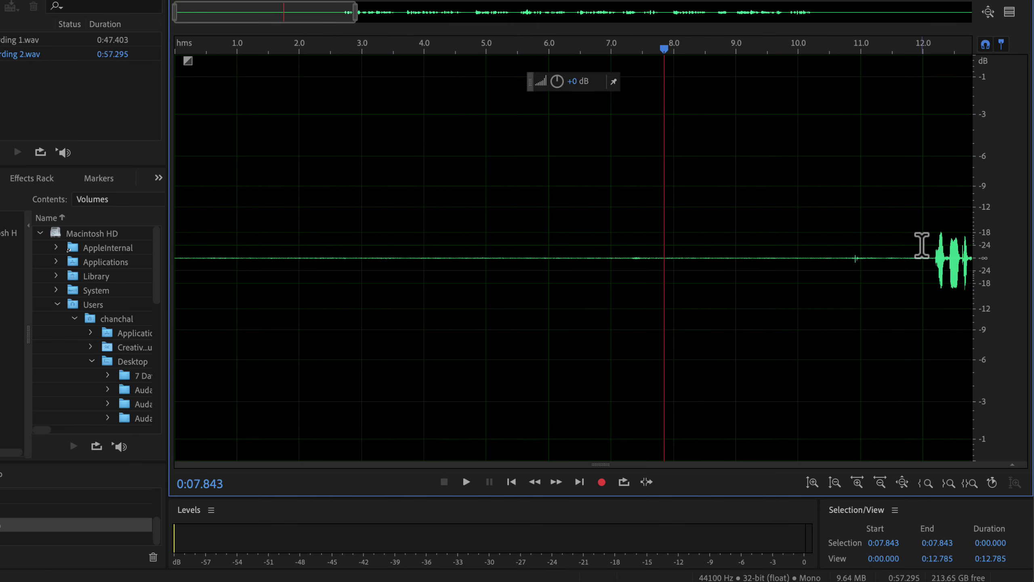
pyautogui.moveTo(918, 247); pyautogui.dragTo(174, 243)
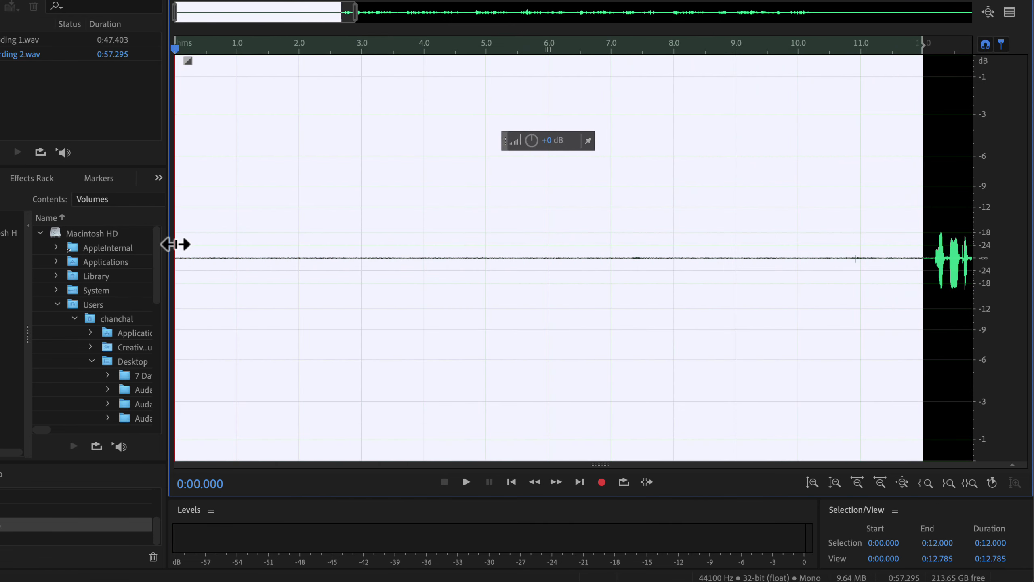
pyautogui.press('space')
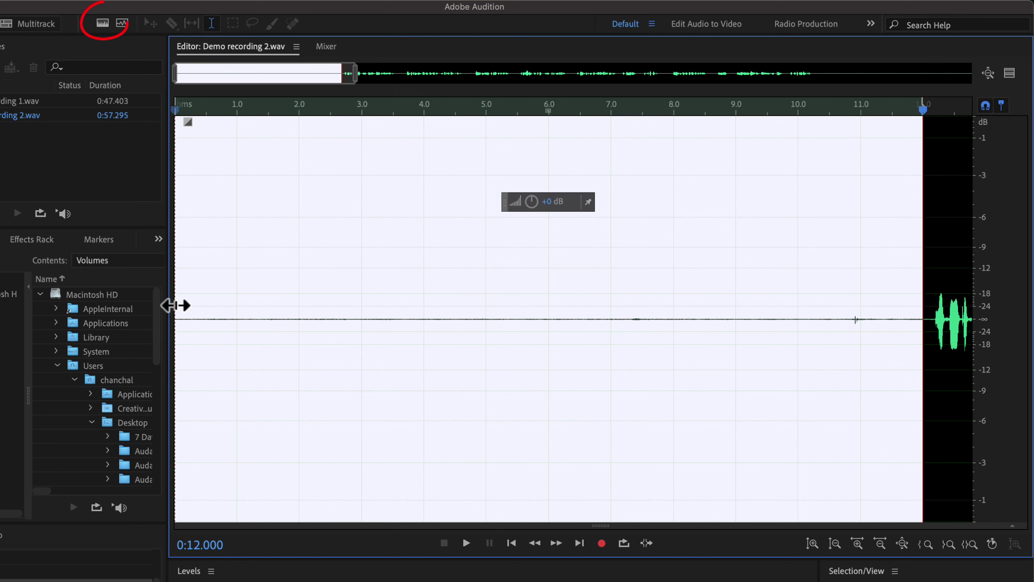
# Show the spectral frequency display beneath the waveform
pyautogui.click(256, 285)
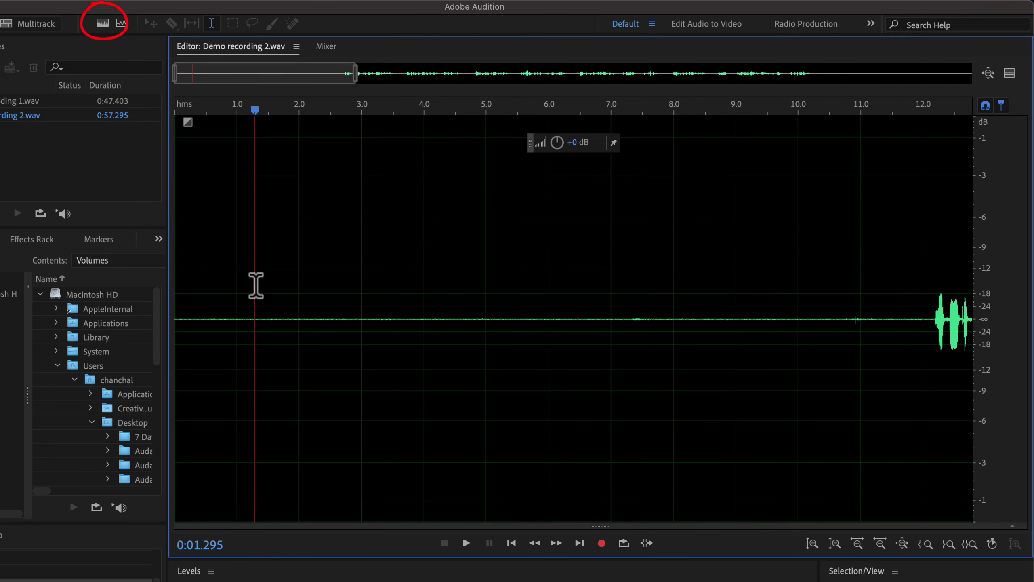
pyautogui.click(103, 29)
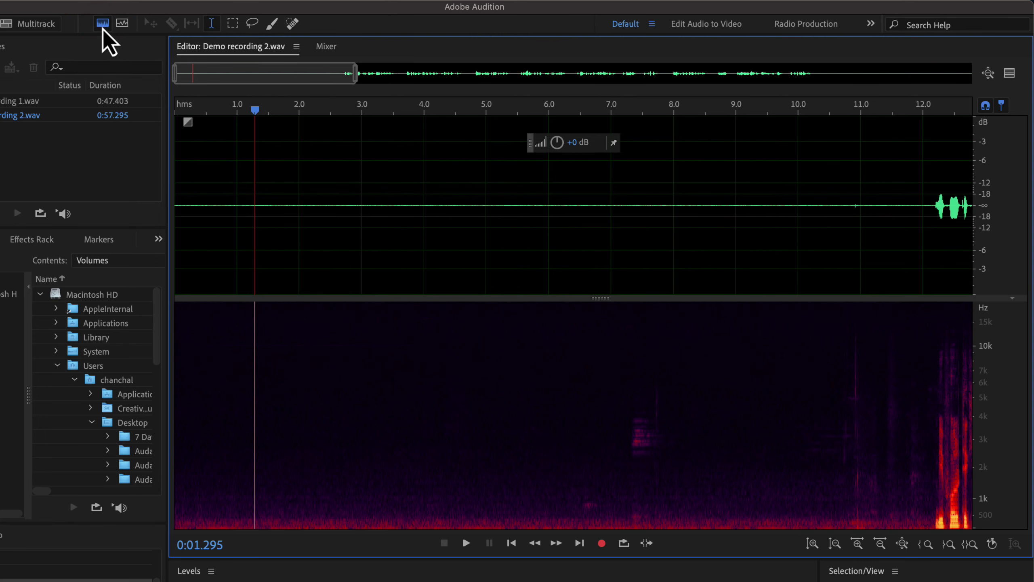
pyautogui.click(102, 29)
pyautogui.click(103, 29)
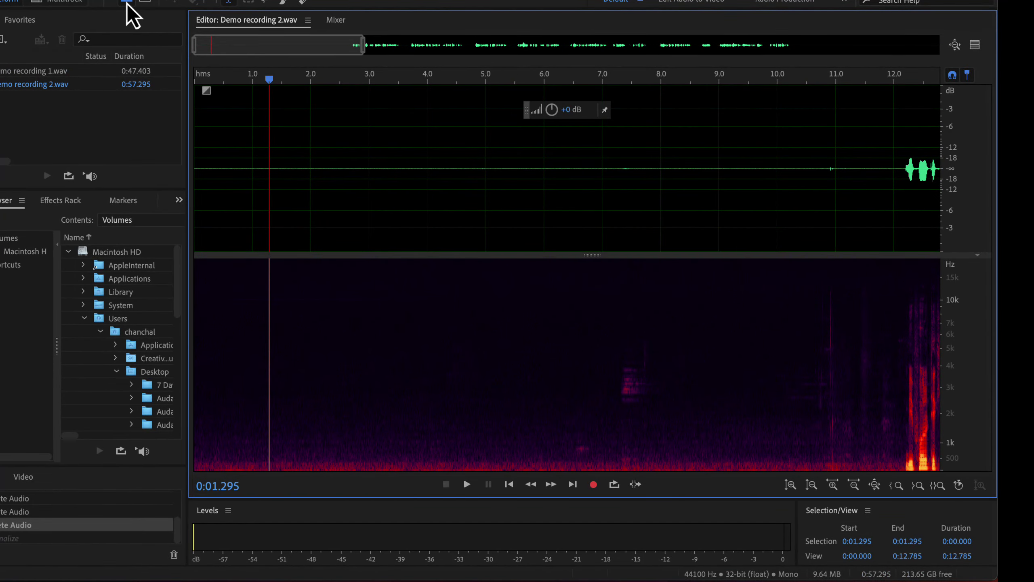
# Place the playhead beside the faint noise at around 6.4–7 s in the spectrogram
pyautogui.click(568, 435)
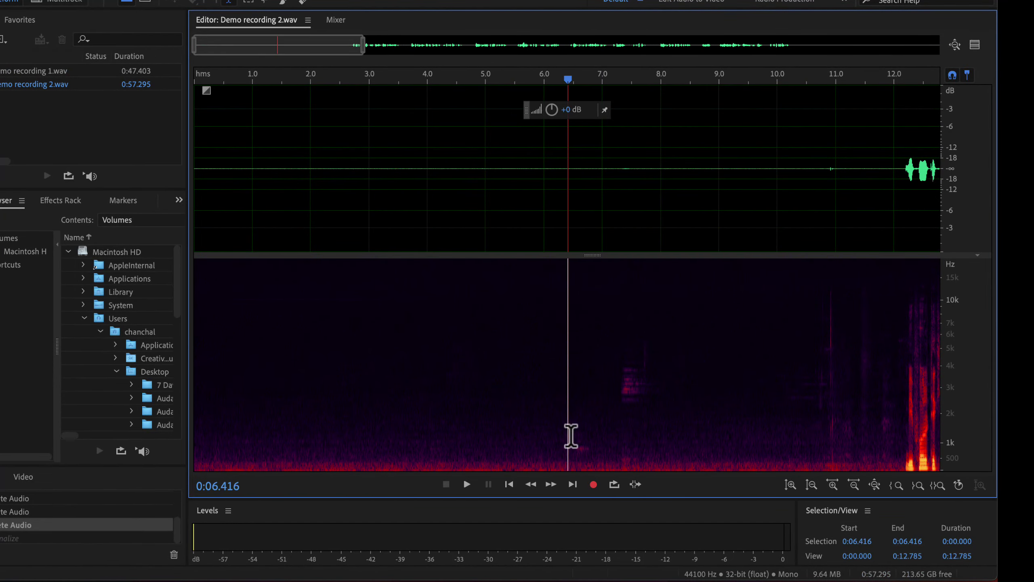
pyautogui.moveTo(571, 435); pyautogui.dragTo(591, 437)
pyautogui.click(586, 442)
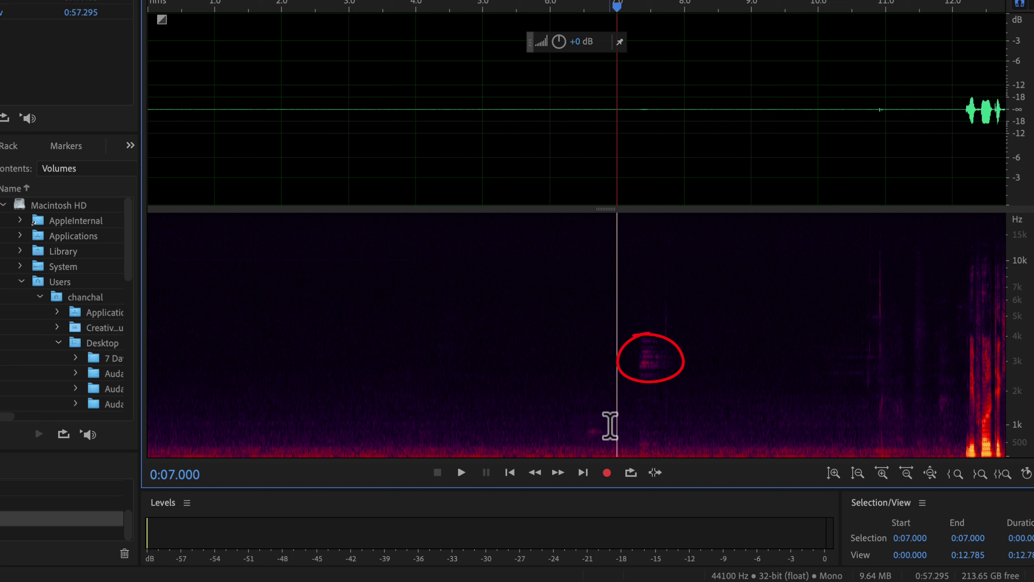
# Audition the stray noise at 6.5–6.9 s and the faint click at 10.6–11.2 s
pyautogui.moveTo(607, 427); pyautogui.dragTo(584, 428)
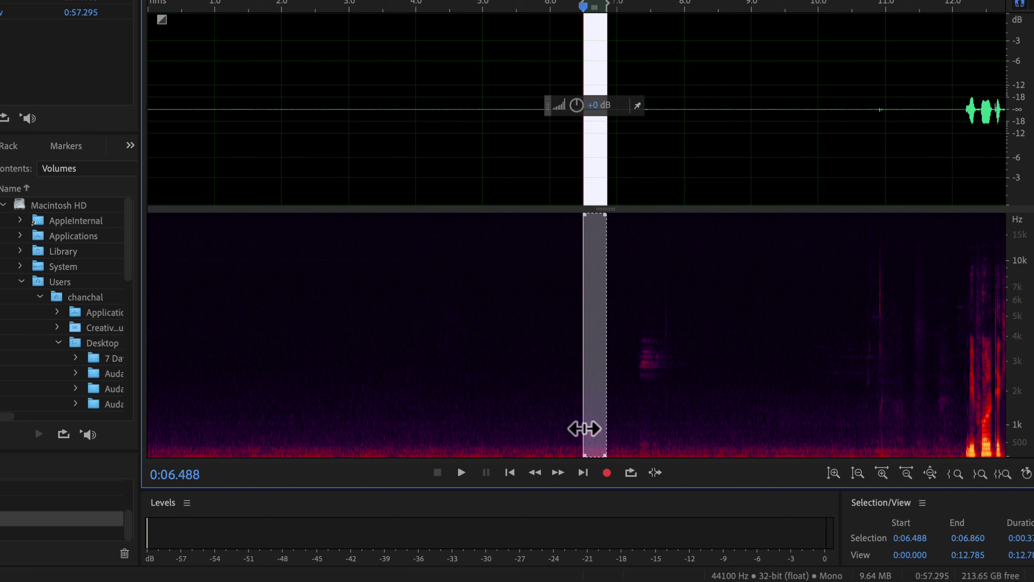
pyautogui.press('space')
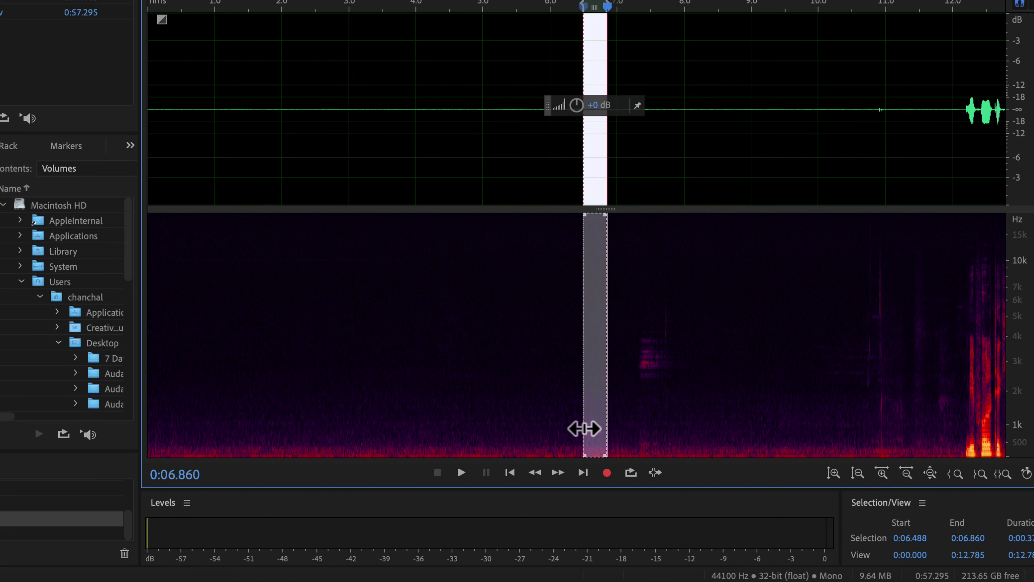
pyautogui.press('space')
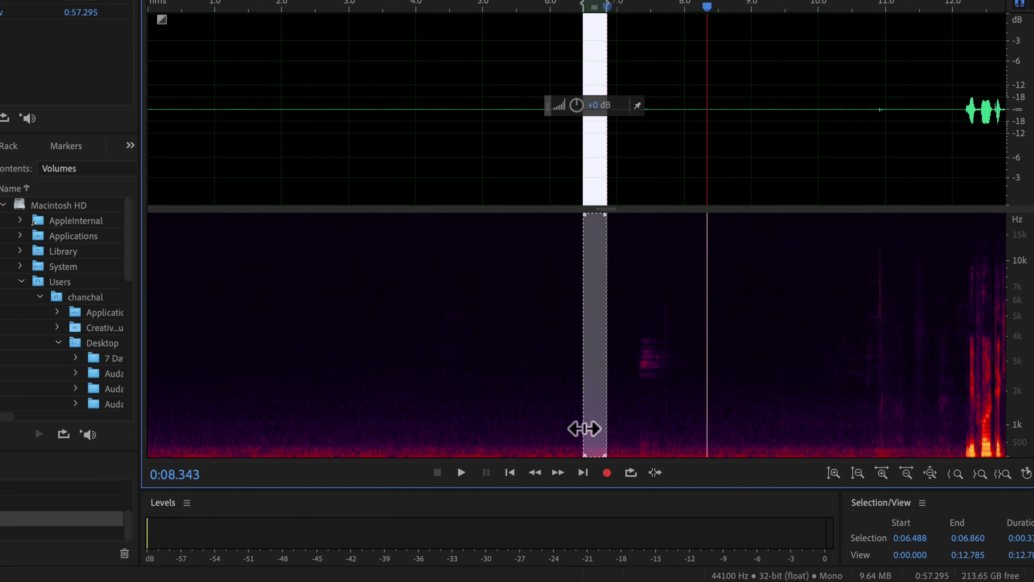
pyautogui.moveTo(856, 293); pyautogui.dragTo(898, 300)
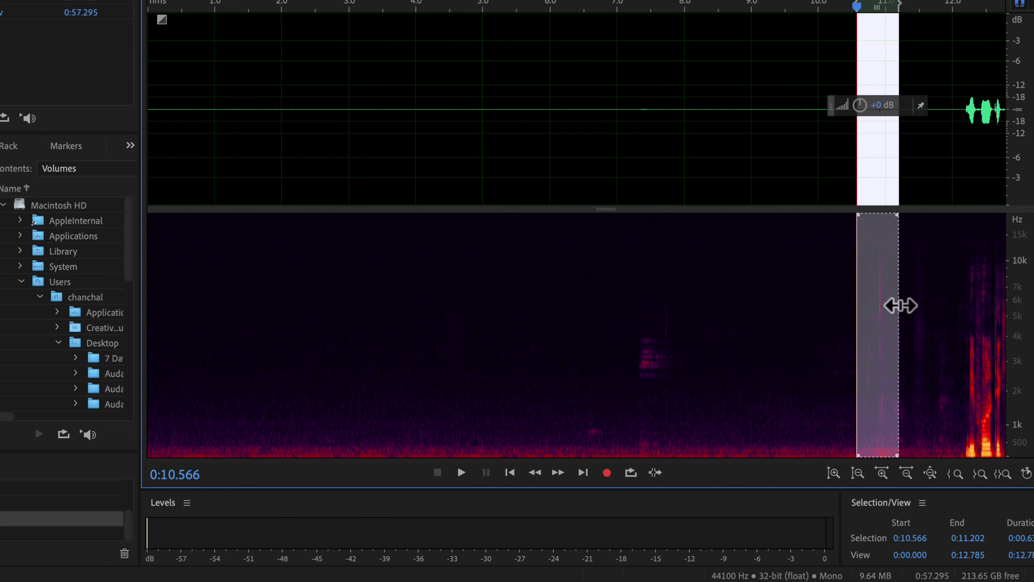
pyautogui.press('space')
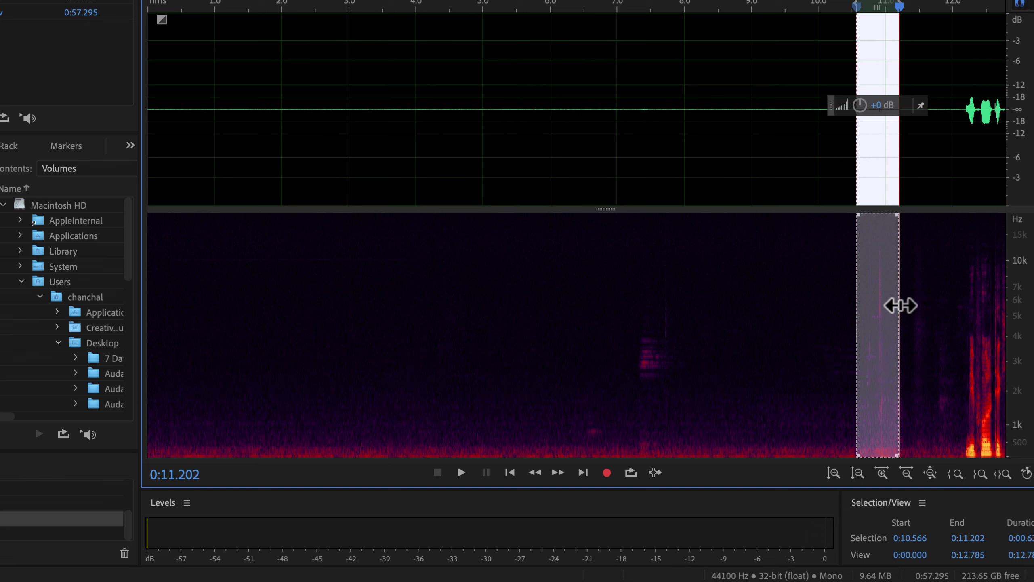
pyautogui.click(953, 342)
# Delete the quiet stretches at 6.4–8.2 s and 8.47–10.21 s, shortening the file to 0:53.673
pyautogui.click(576, 374)
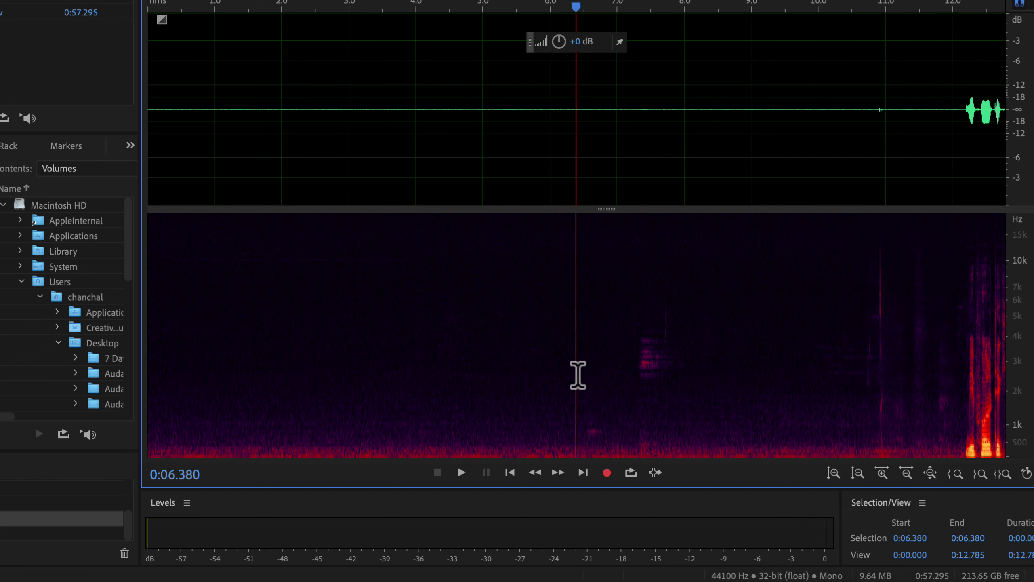
pyautogui.moveTo(577, 375); pyautogui.dragTo(696, 388)
pyautogui.press('Delete')
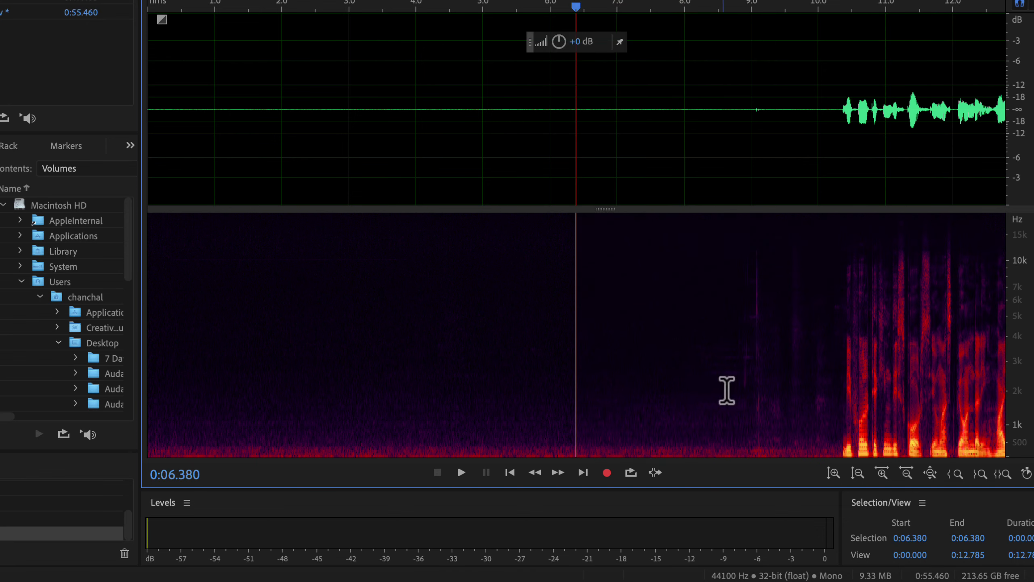
pyautogui.moveTo(832, 377); pyautogui.dragTo(713, 374)
pyautogui.press('Delete')
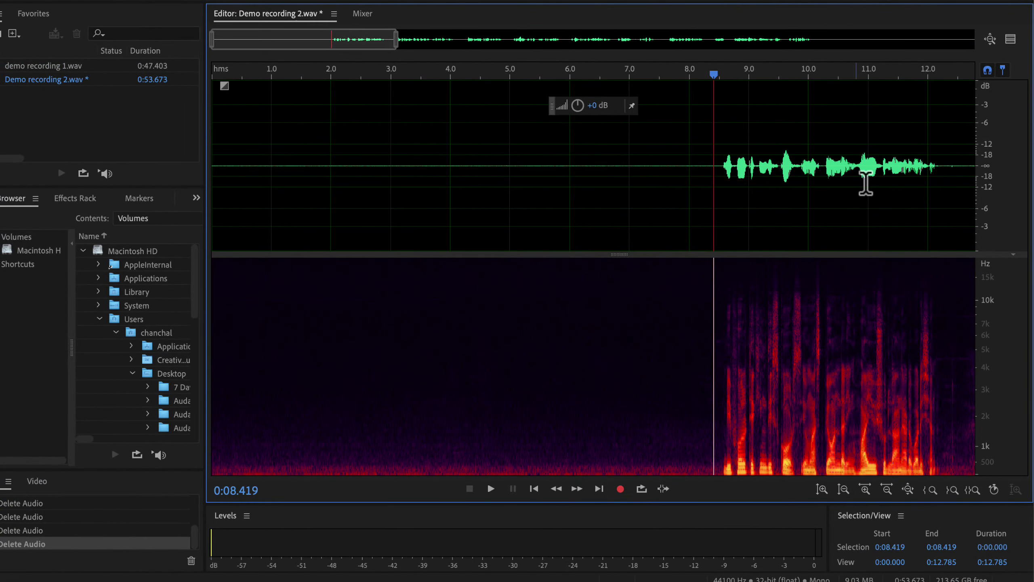
# Zoom out to the whole file, listen to the silent stretch before the speech, then deselect
pyautogui.click(990, 40)
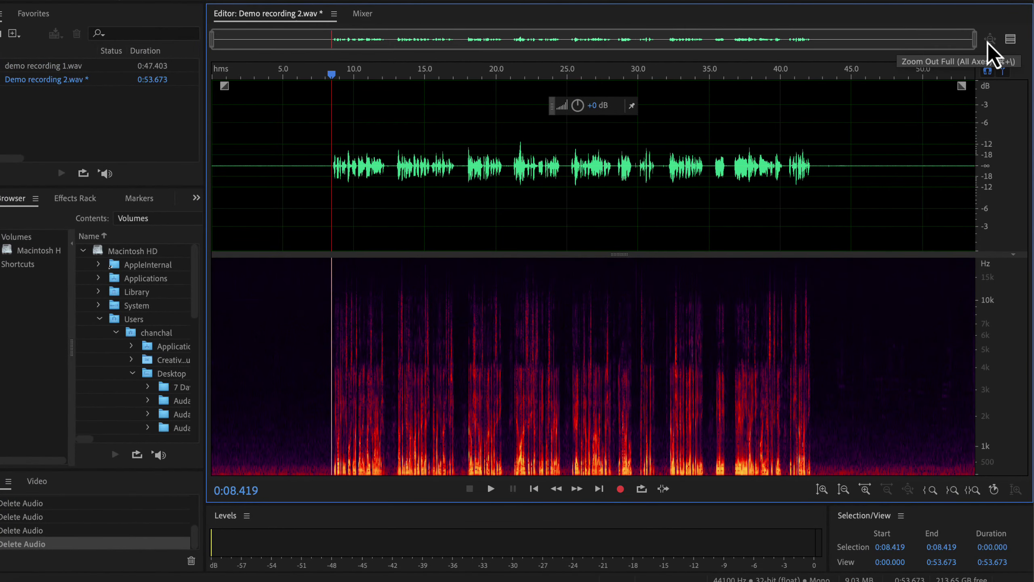
pyautogui.moveTo(323, 337); pyautogui.dragTo(202, 335)
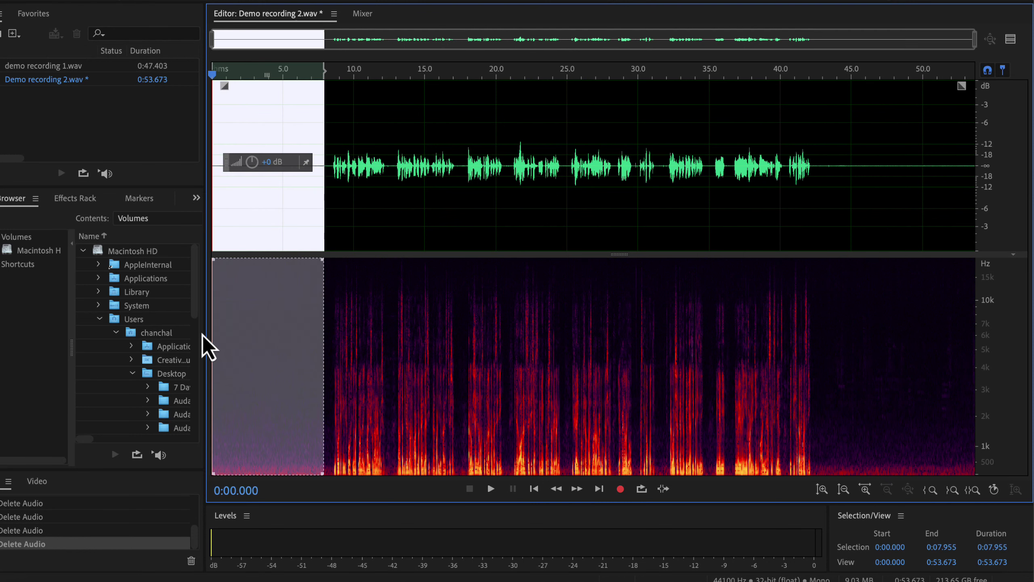
pyautogui.press('space')
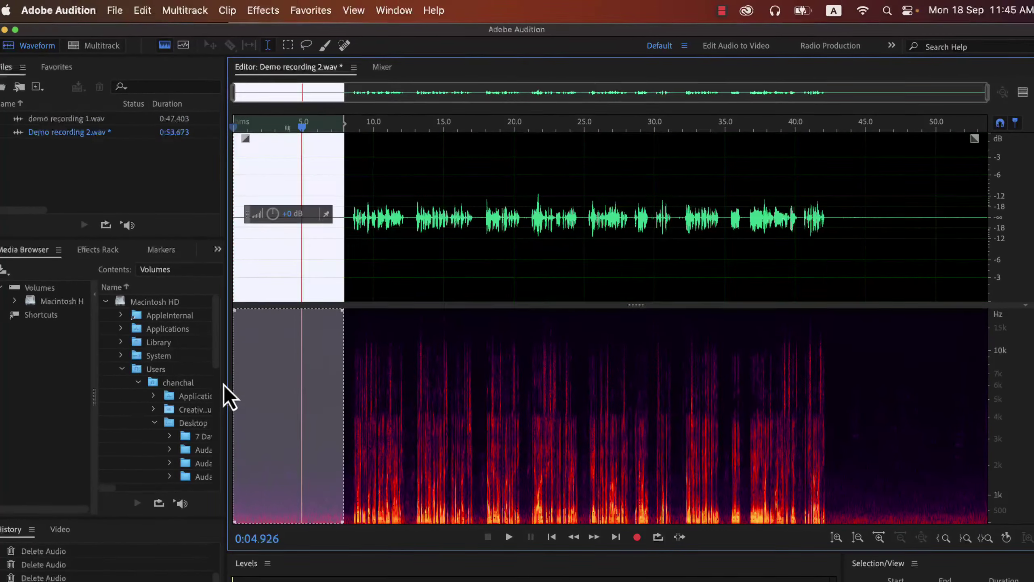
pyautogui.click(369, 261)
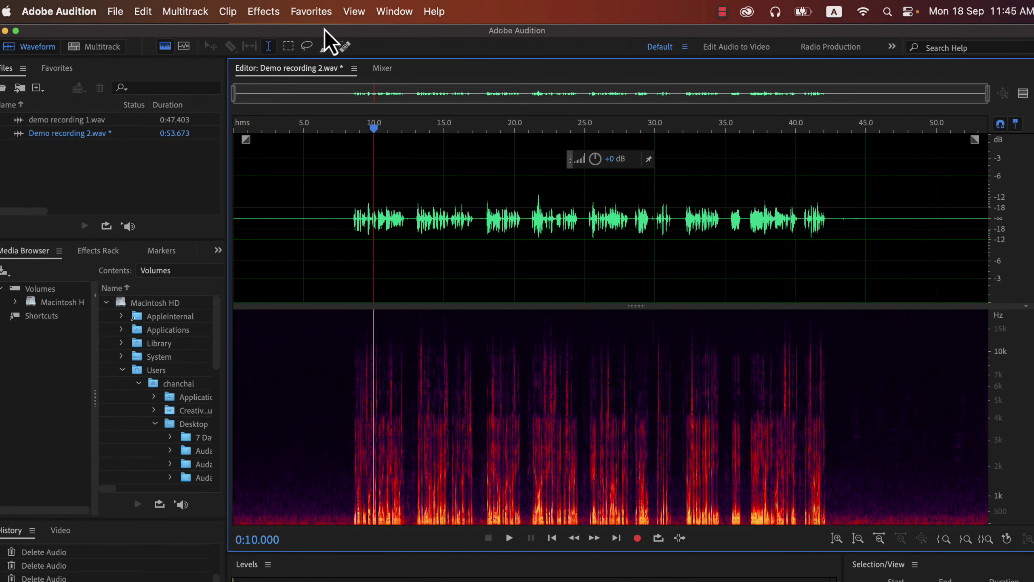
# Normalize the whole recording with Favorites > Normalize to -3 dB, then select the noise-only opening
pyautogui.click(313, 12)
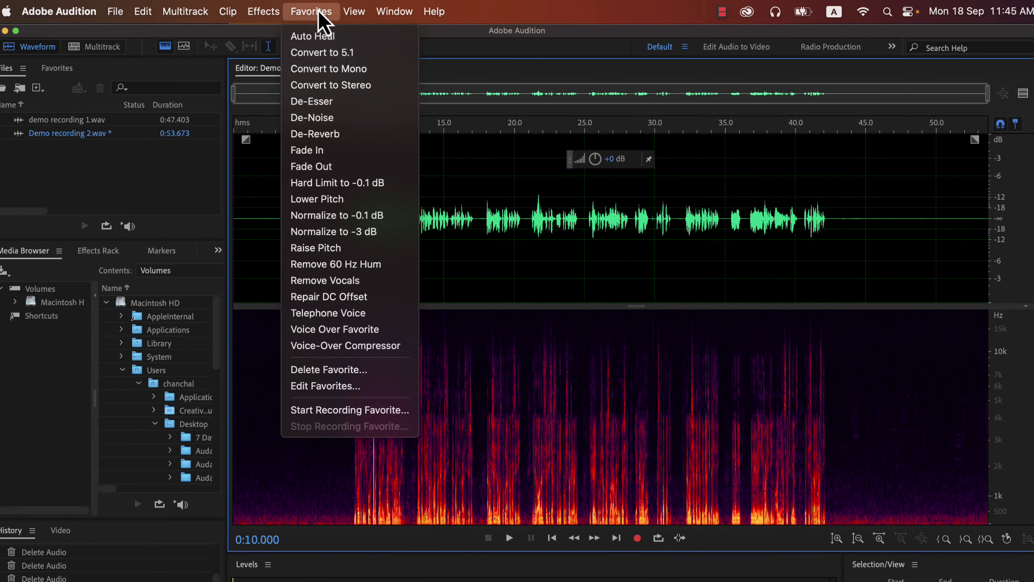
pyautogui.click(320, 232)
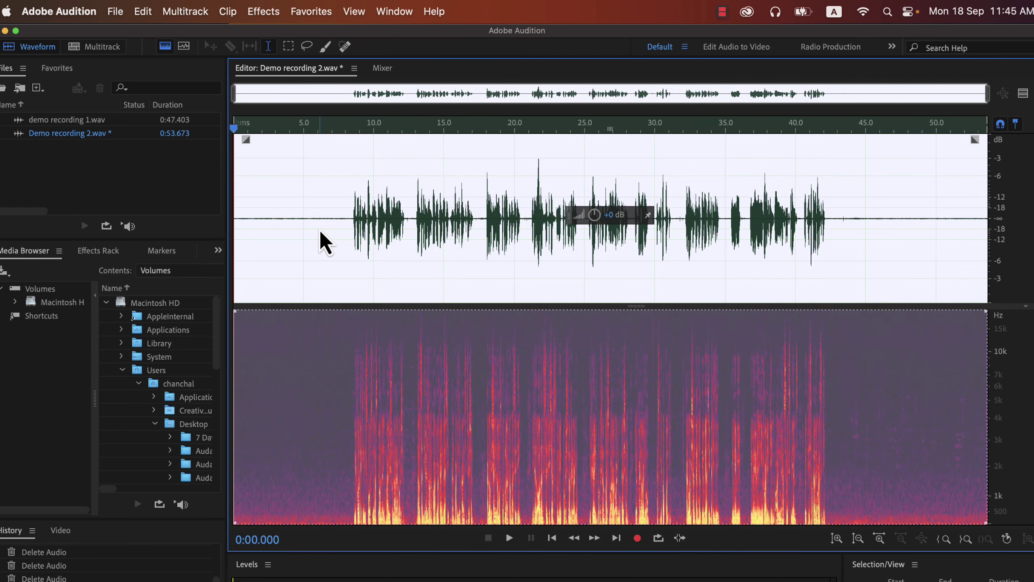
pyautogui.click(319, 228)
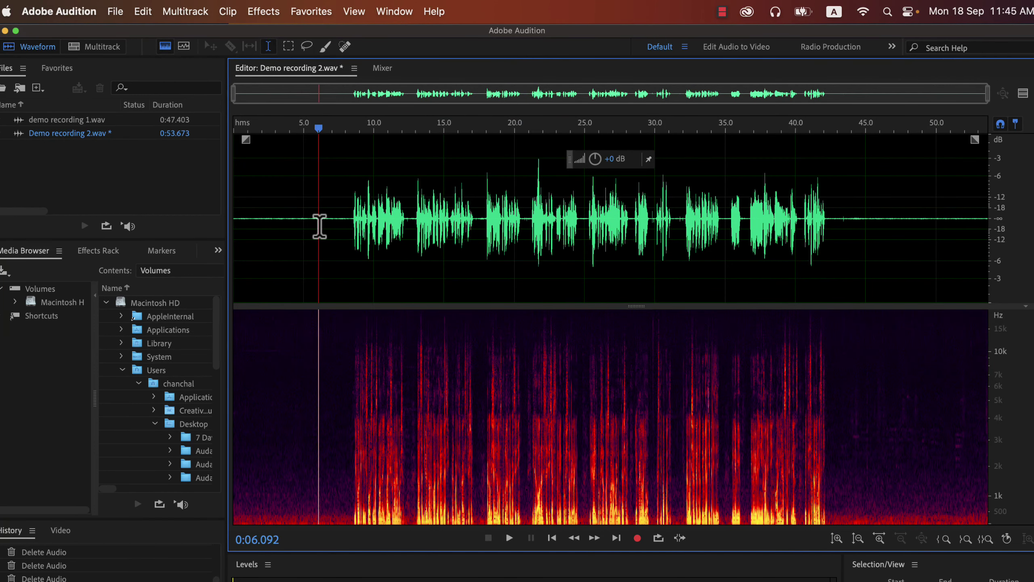
pyautogui.moveTo(330, 231); pyautogui.dragTo(201, 220)
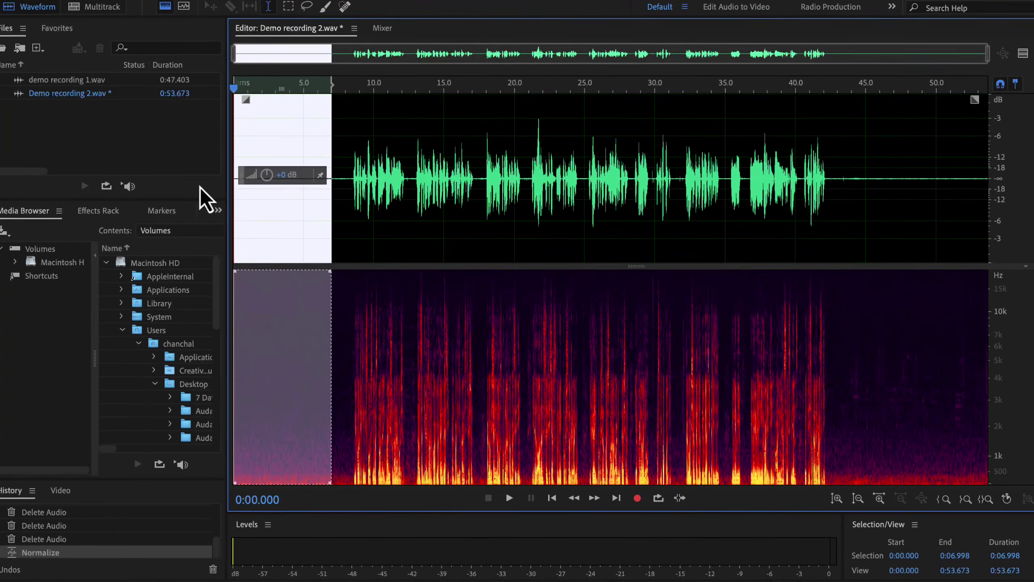
pyautogui.press('space')
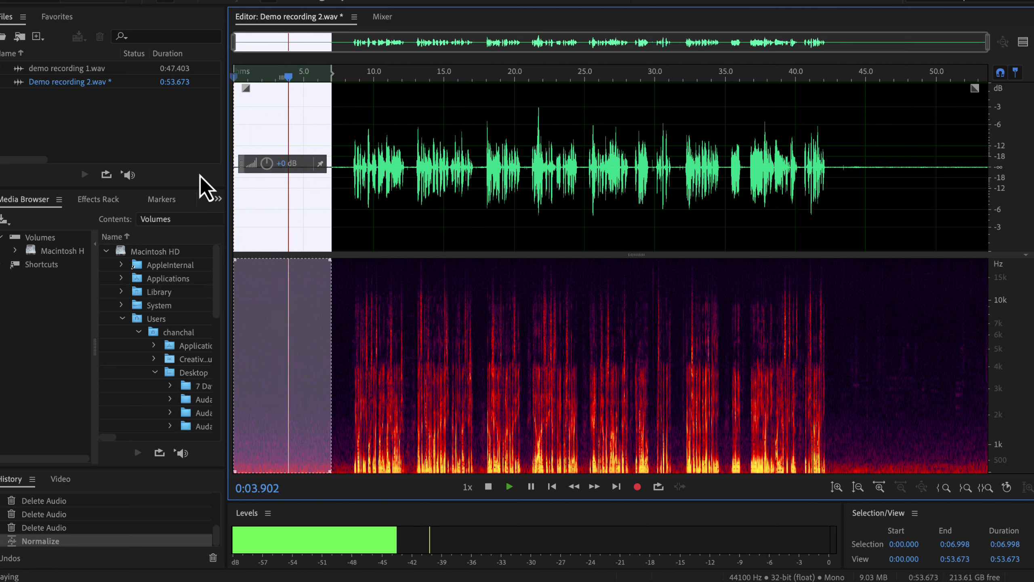
pyautogui.press('space')
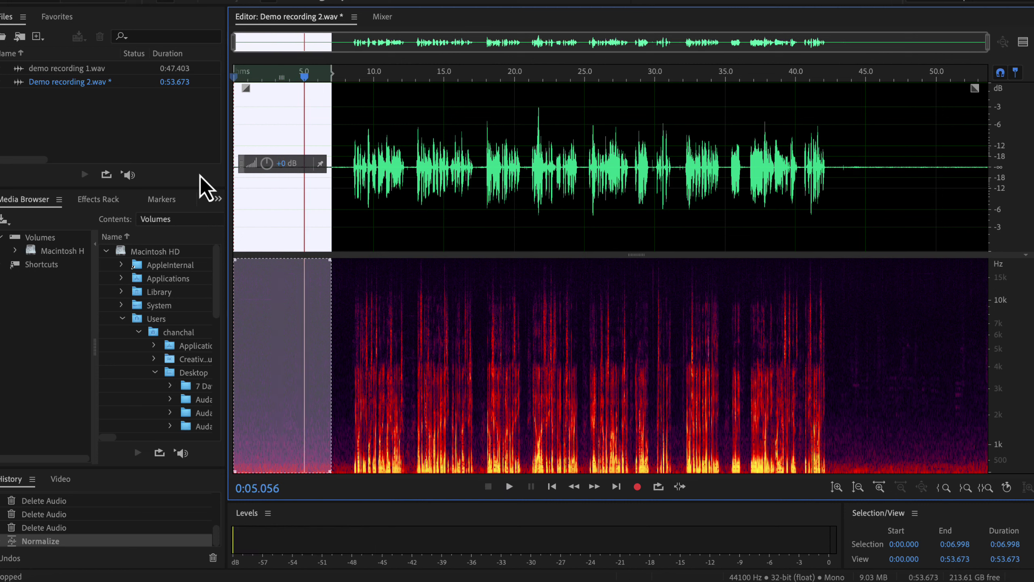
pyautogui.click(299, 202)
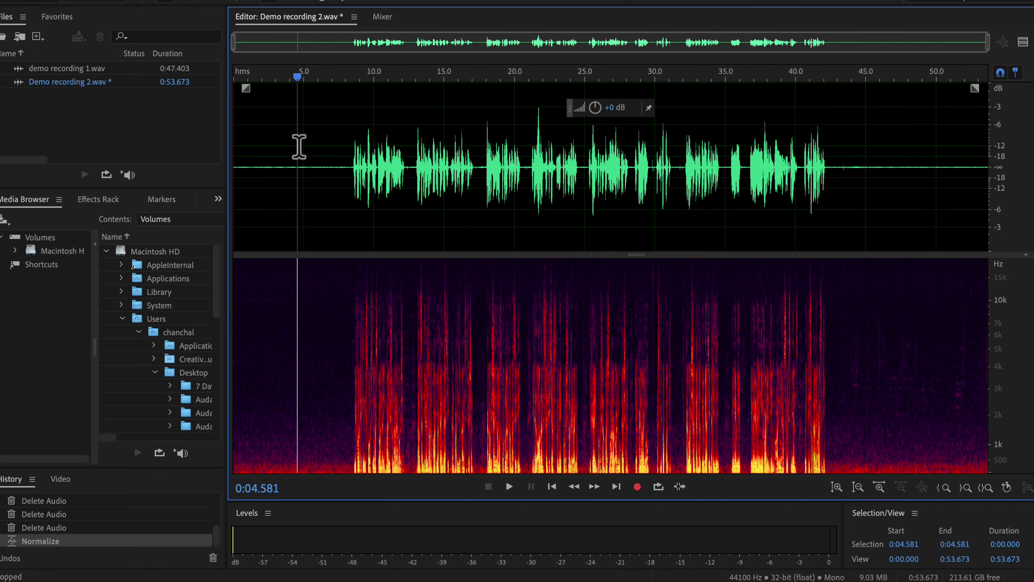
# Select the noise-only stretch 0:03.873–0:06.308 and bring up Effects > Noise Reduction / Restoration
pyautogui.scroll(4, 298, 147)
pyautogui.hscroll(-1, 298, 146)
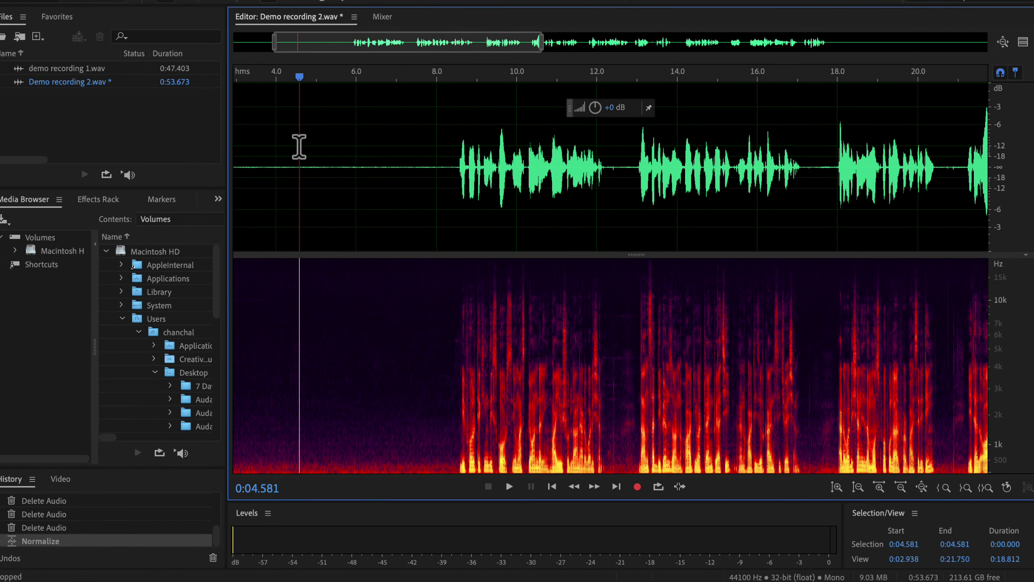
pyautogui.click(271, 150)
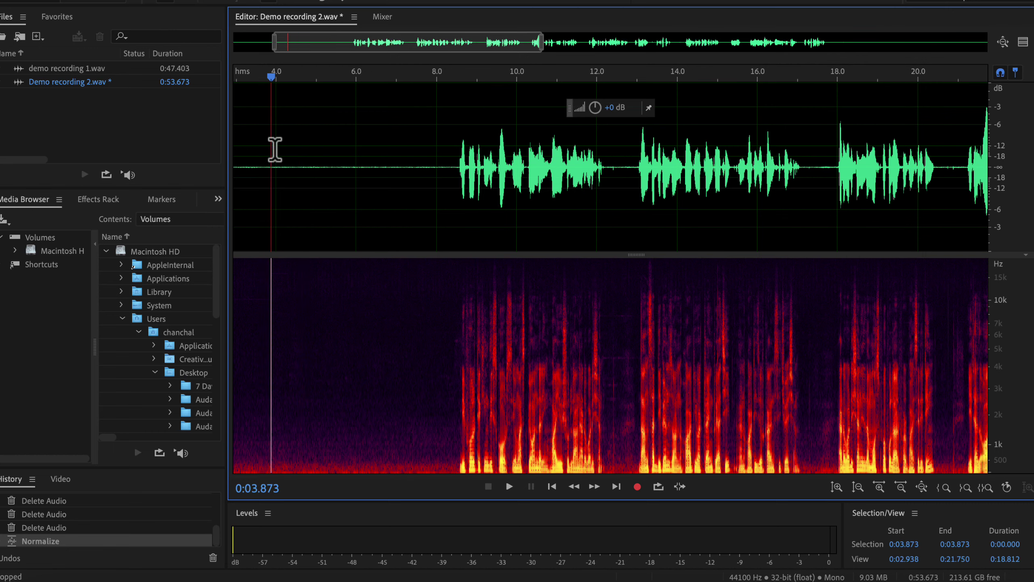
pyautogui.moveTo(275, 149); pyautogui.dragTo(368, 187)
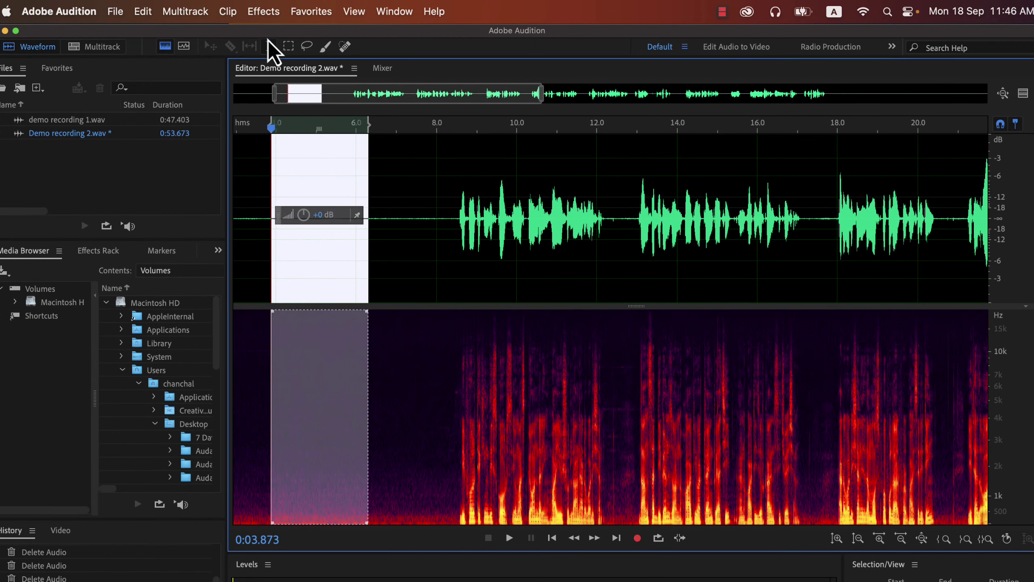
pyautogui.click(264, 17)
pyautogui.moveTo(275, 286)
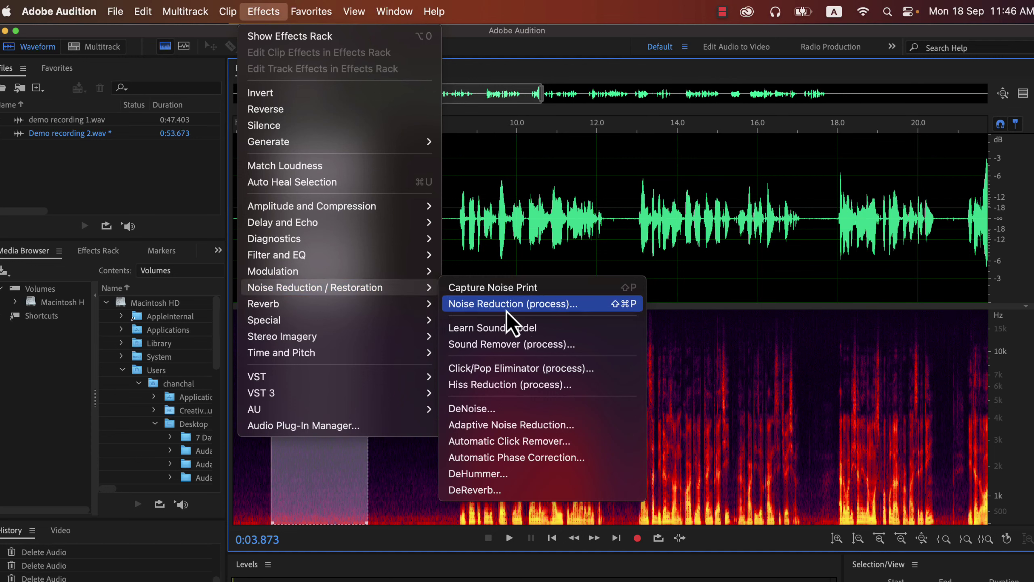
# Open Noise Reduction (process) and move its window aside so the selection stays visible
pyautogui.click(571, 307)
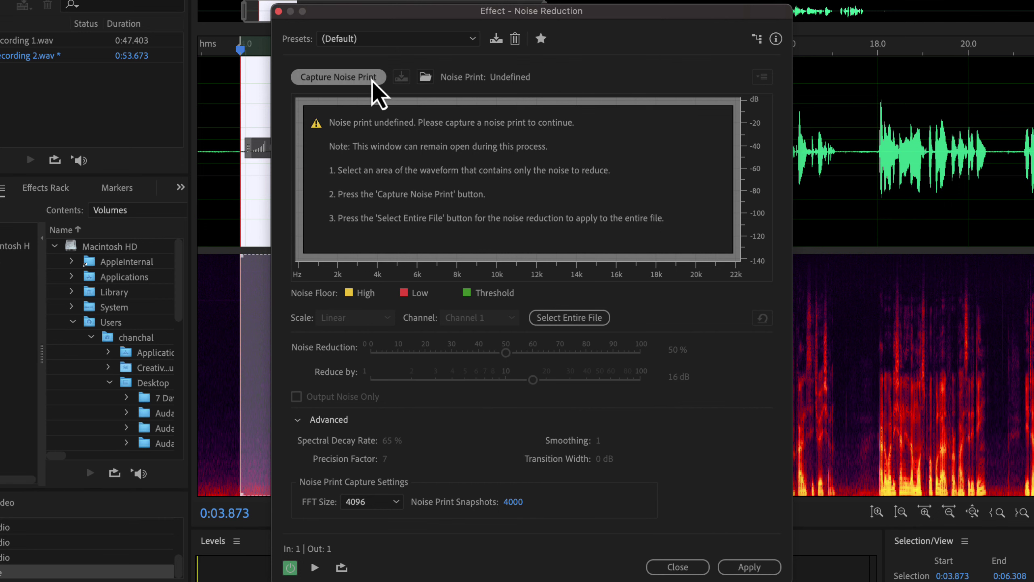
pyautogui.moveTo(526, 14); pyautogui.dragTo(607, 8)
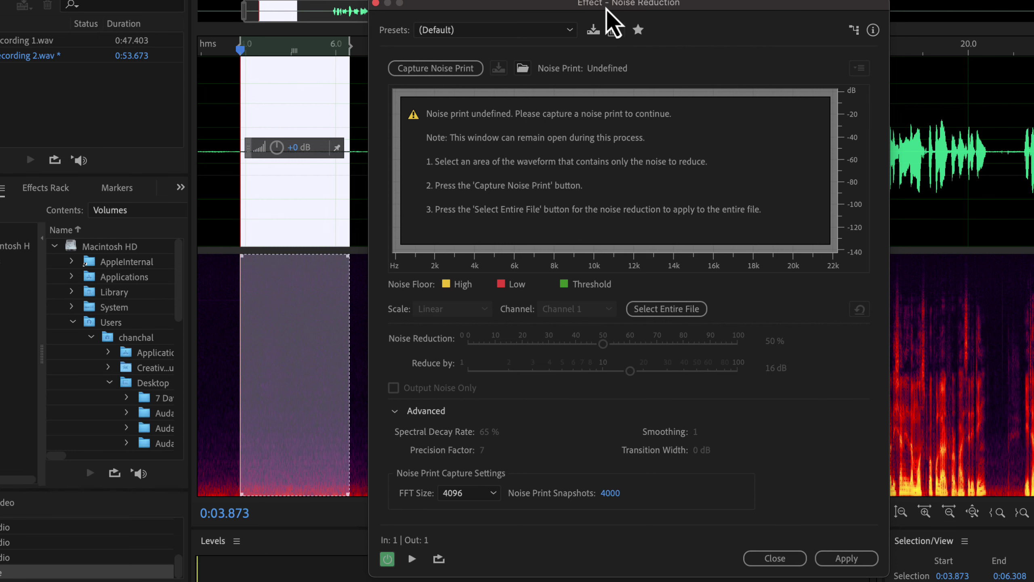
# Capture the selected hiss as the noise print and set Noise Reduction to 70%
pyautogui.click(453, 69)
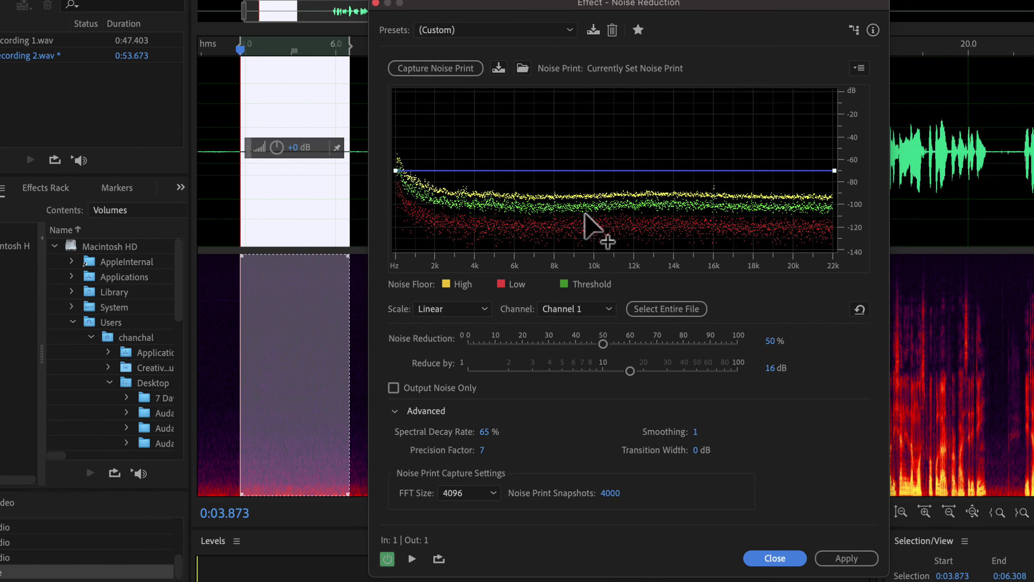
pyautogui.moveTo(604, 346)
pyautogui.mouseDown()
pyautogui.moveTo(650, 347)
pyautogui.moveTo(506, 345)
pyautogui.moveTo(657, 344)
pyautogui.mouseUp()
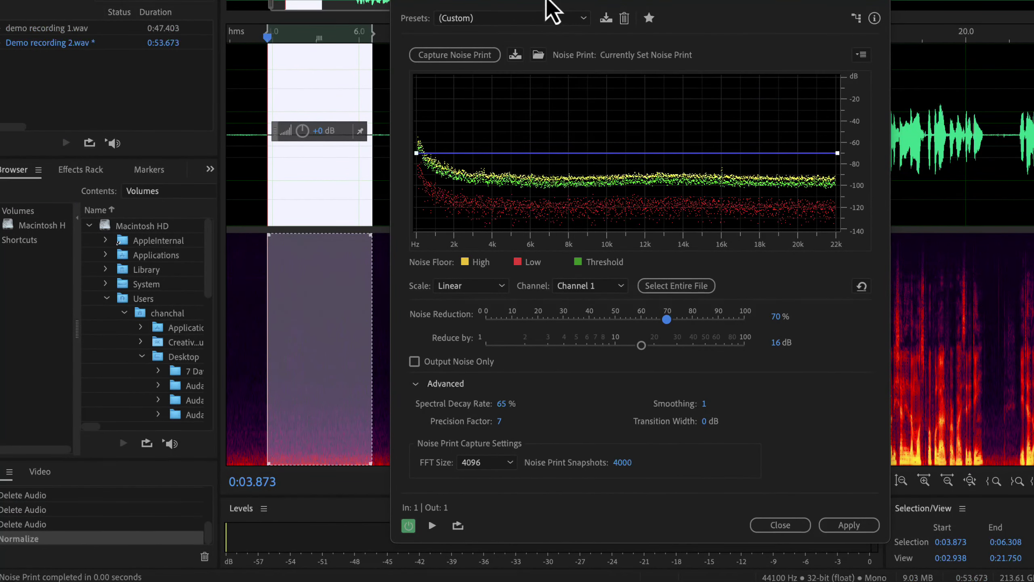
# Preview the noise reduction on the selection, then bypass the effect to hear the original
pyautogui.moveTo(547, 1); pyautogui.dragTo(550, 0)
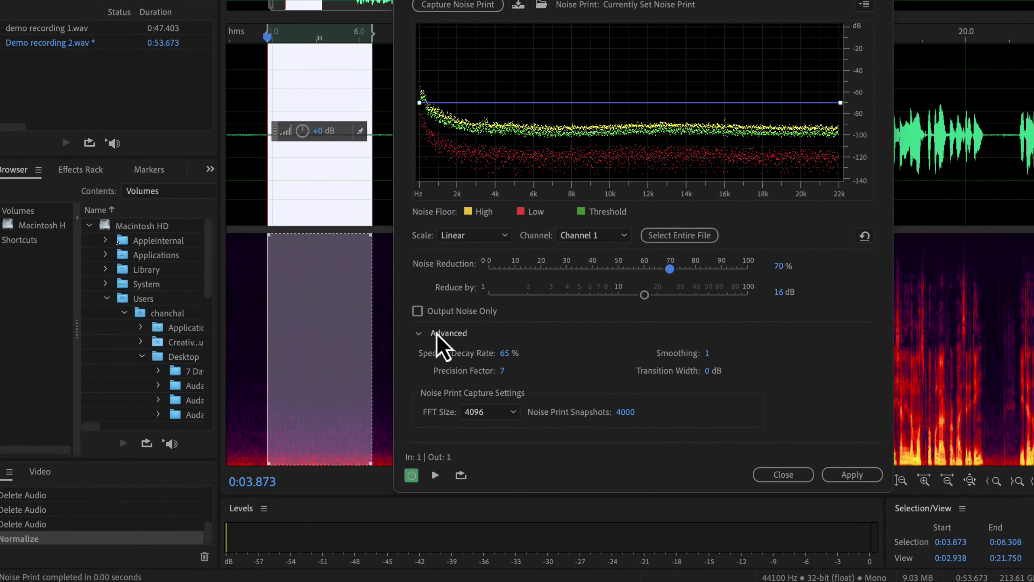
pyautogui.click(434, 474)
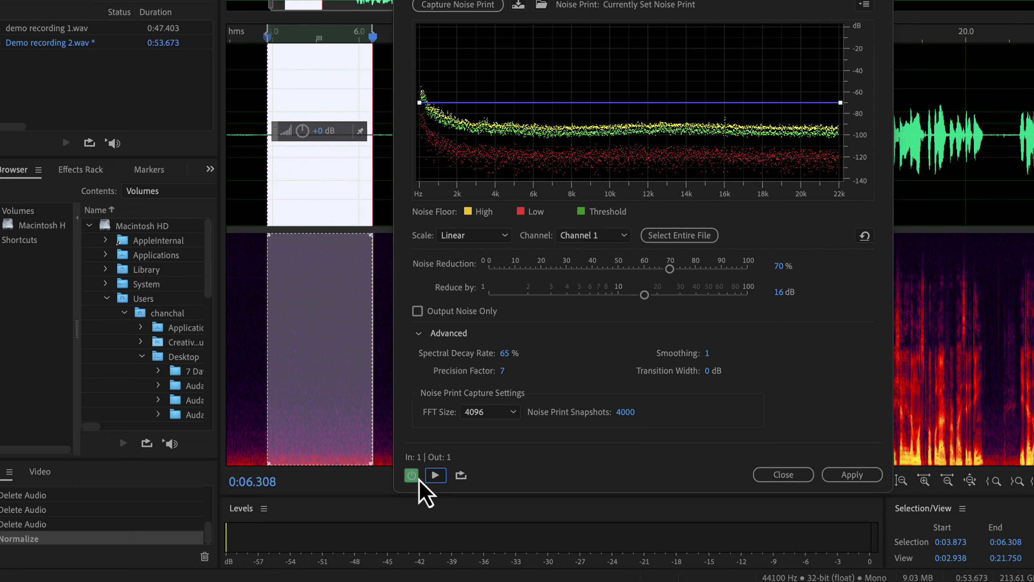
pyautogui.click(416, 477)
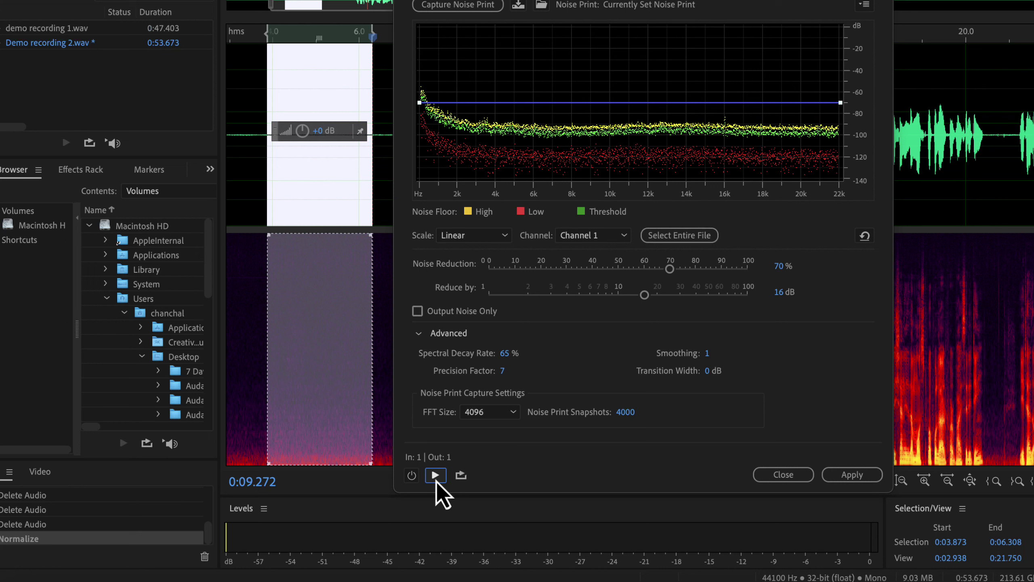
# Loop-preview with the effect on, setting Noise Reduction to 81% and Reduce by to 15.2 dB
pyautogui.click(464, 480)
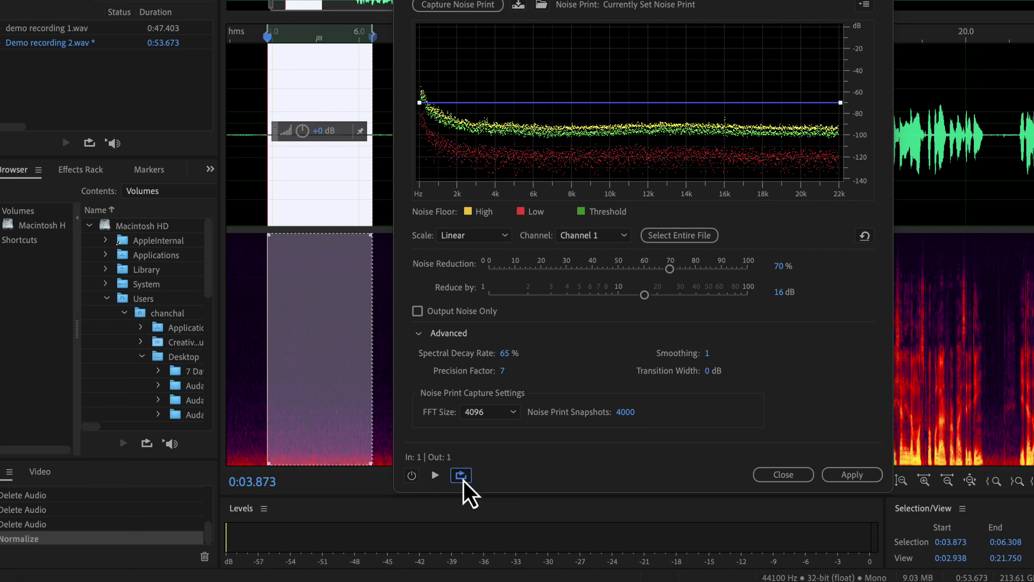
pyautogui.click(433, 475)
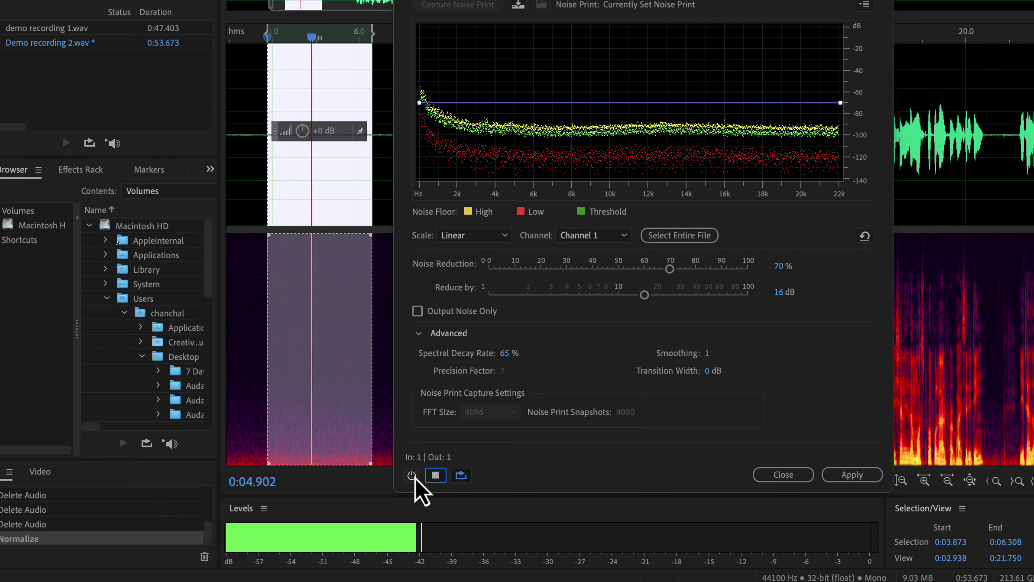
pyautogui.click(412, 475)
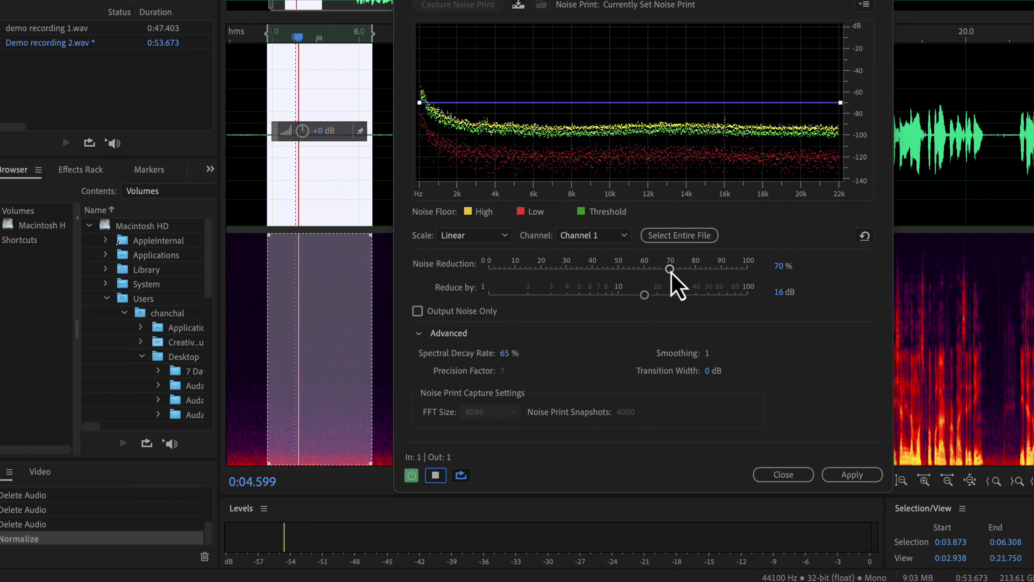
pyautogui.moveTo(675, 270); pyautogui.dragTo(699, 272)
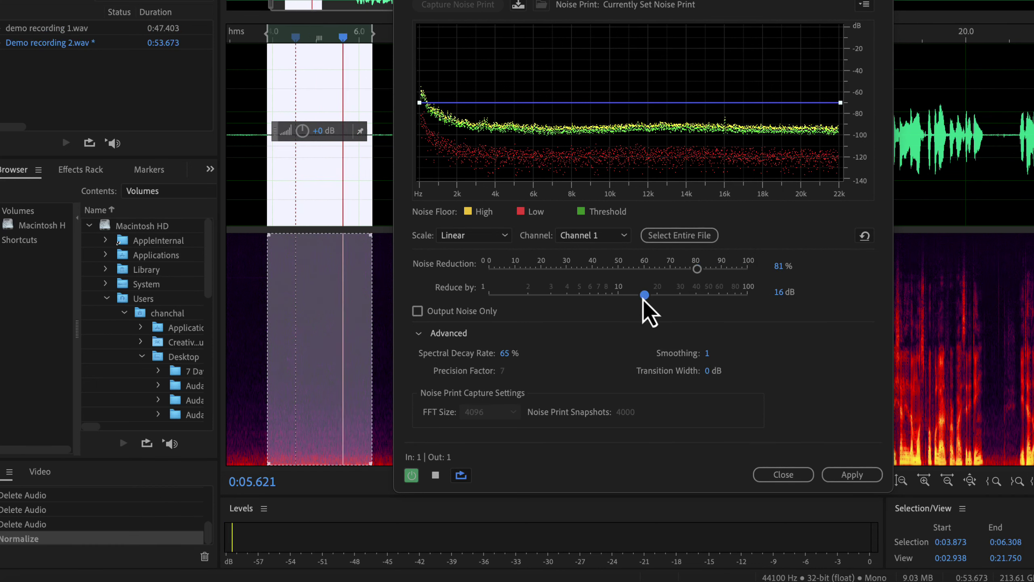
pyautogui.moveTo(643, 300); pyautogui.dragTo(775, 296)
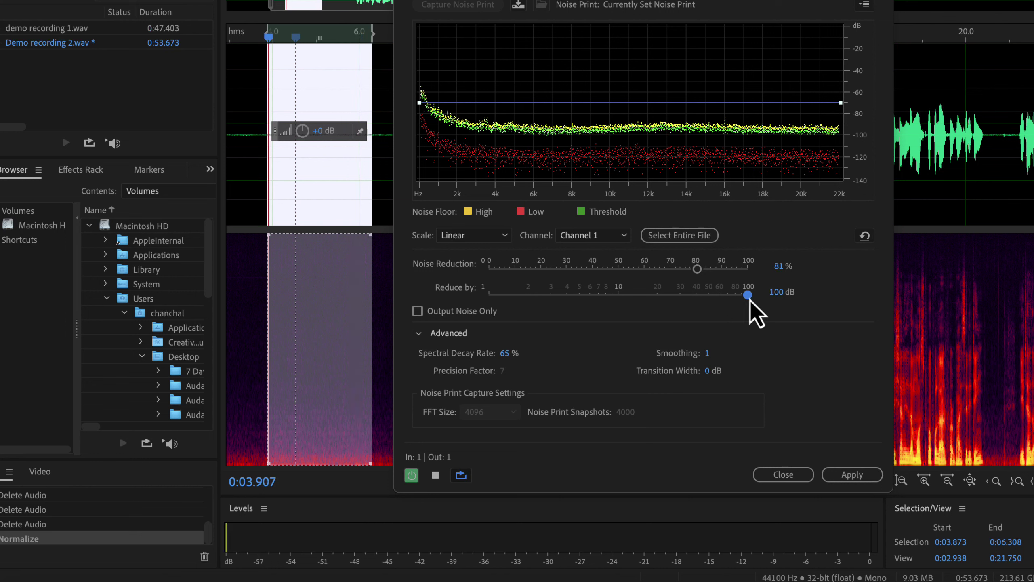
pyautogui.moveTo(747, 295); pyautogui.dragTo(642, 295)
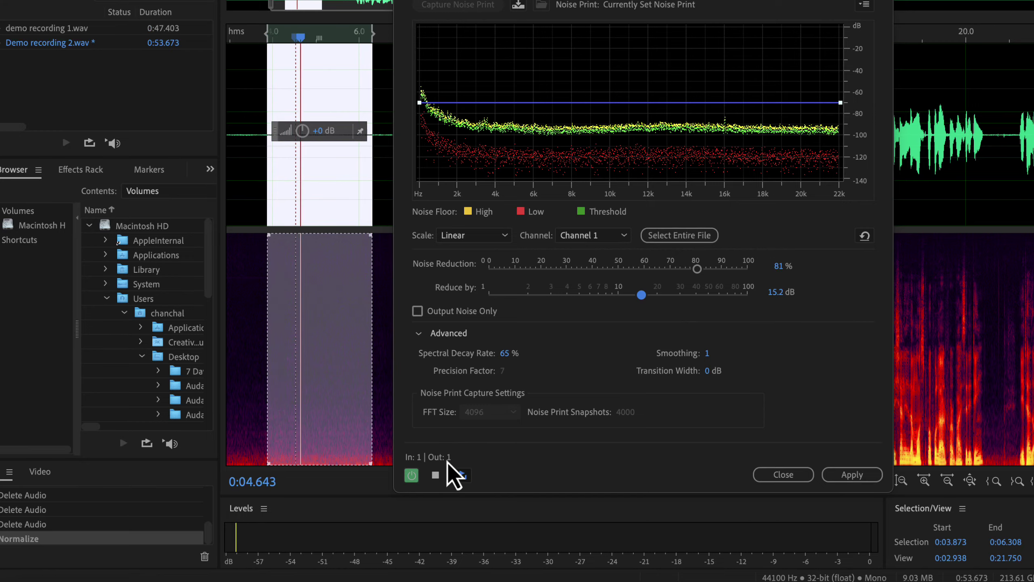
# Re-preview the speech, lowering Noise Reduction to 70% and Reduce by to 12.8 dB
pyautogui.click(435, 475)
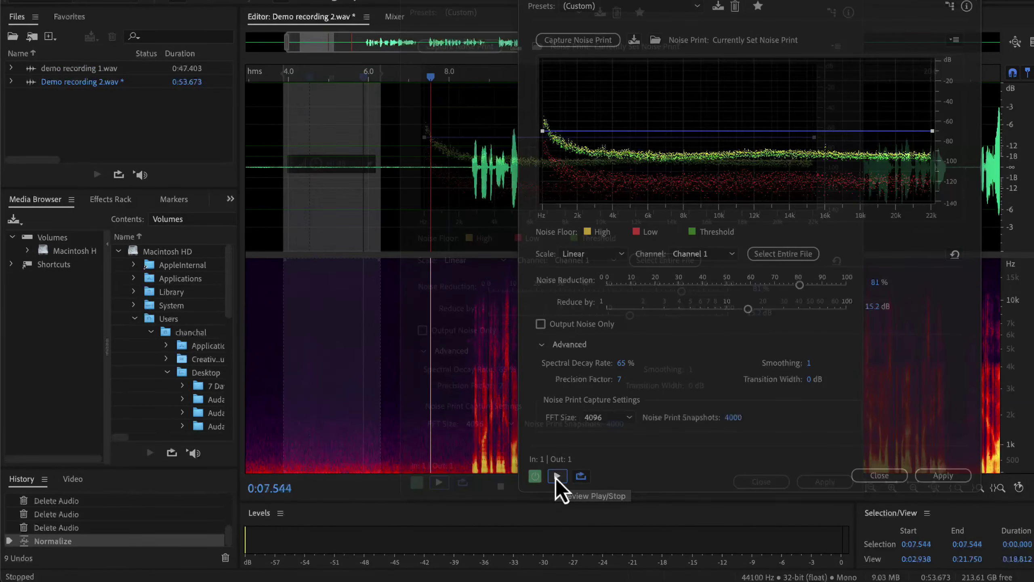
pyautogui.click(557, 475)
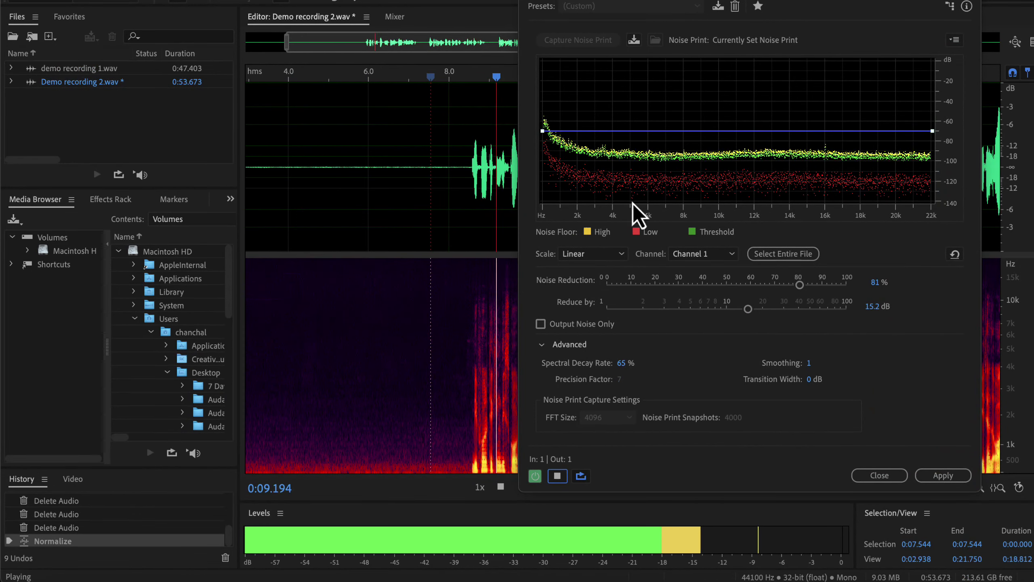
pyautogui.moveTo(750, 6); pyautogui.dragTo(403, 1)
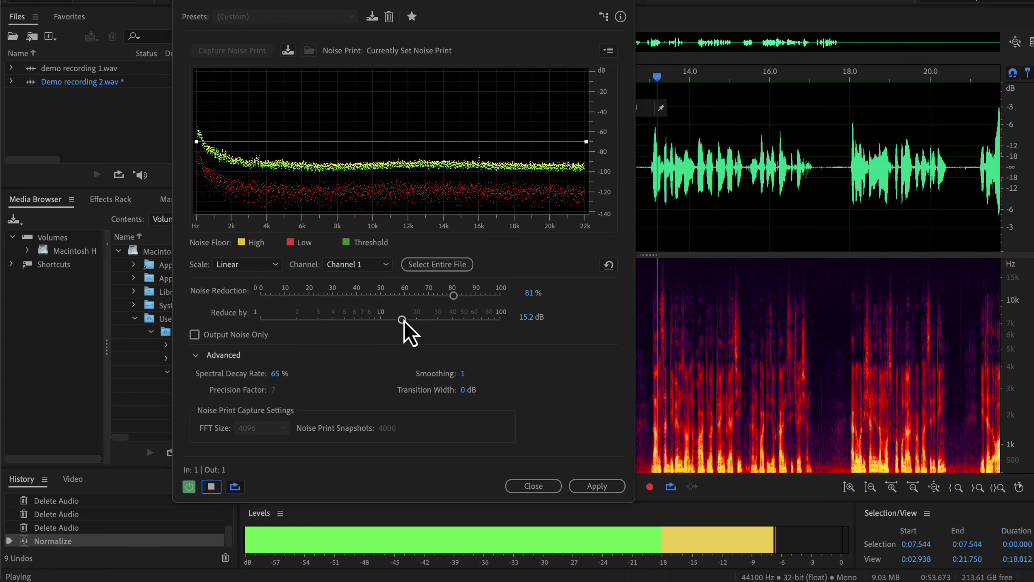
pyautogui.moveTo(454, 296); pyautogui.dragTo(428, 294)
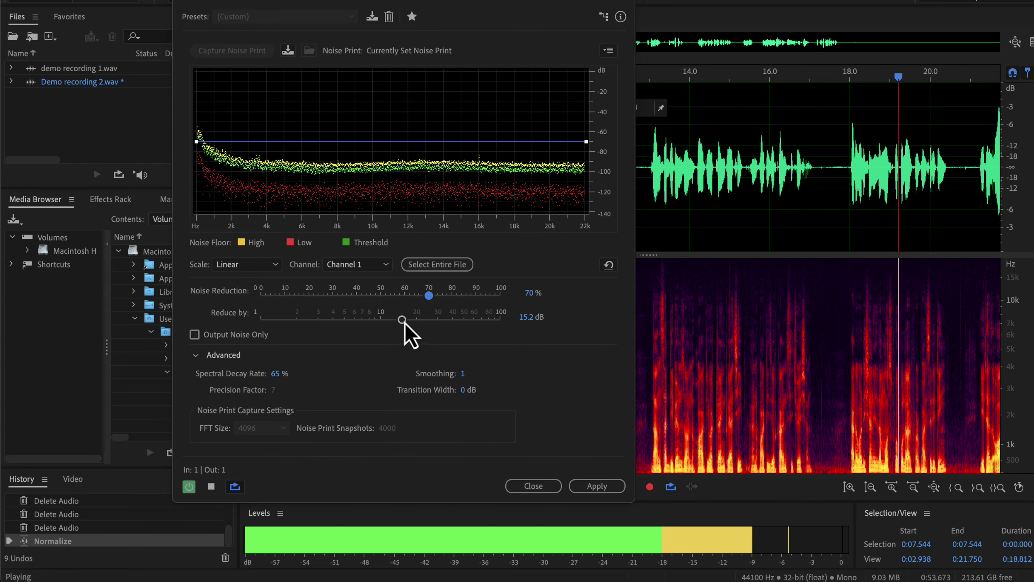
pyautogui.moveTo(404, 323); pyautogui.dragTo(395, 322)
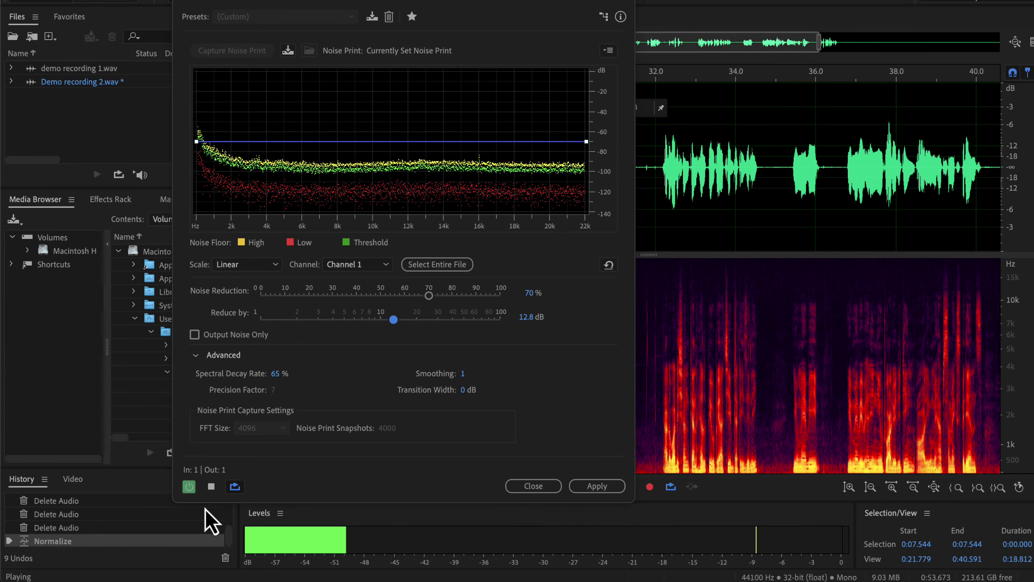
pyautogui.click(211, 486)
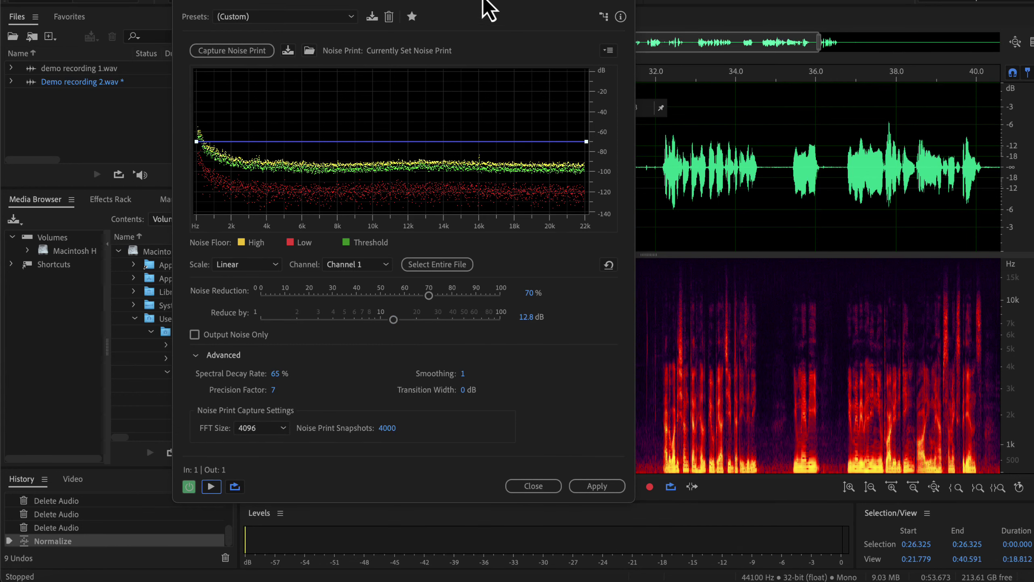
pyautogui.moveTo(483, 1); pyautogui.dragTo(788, 1)
pyautogui.hscroll(-15, 358, 212)
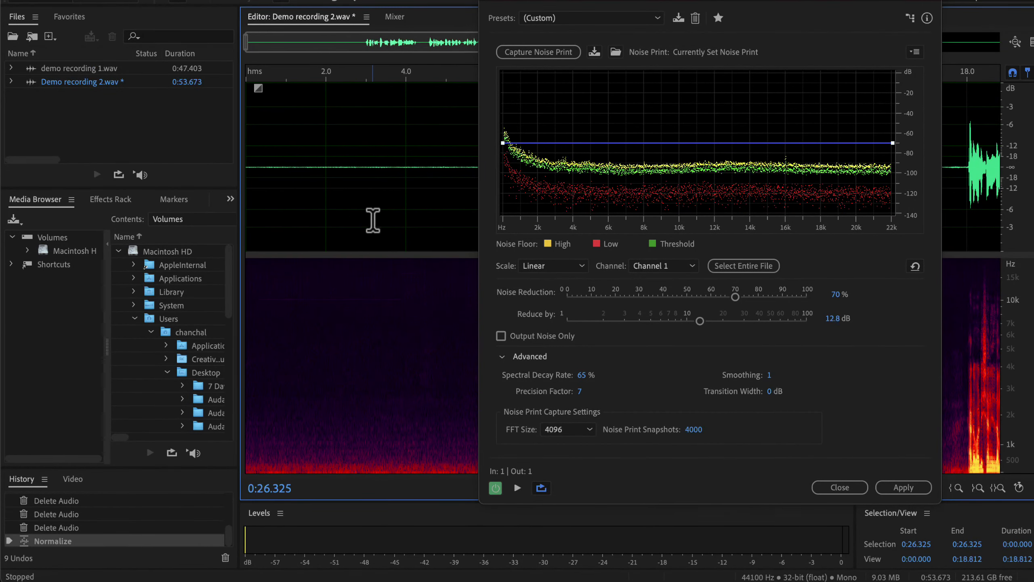
pyautogui.moveTo(467, 212); pyautogui.dragTo(234, 203)
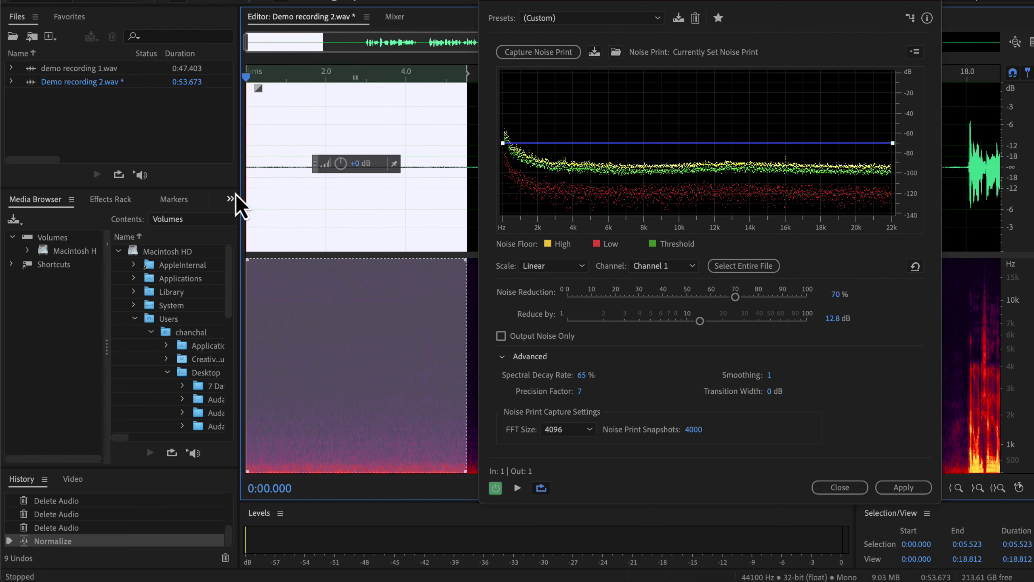
pyautogui.click(517, 487)
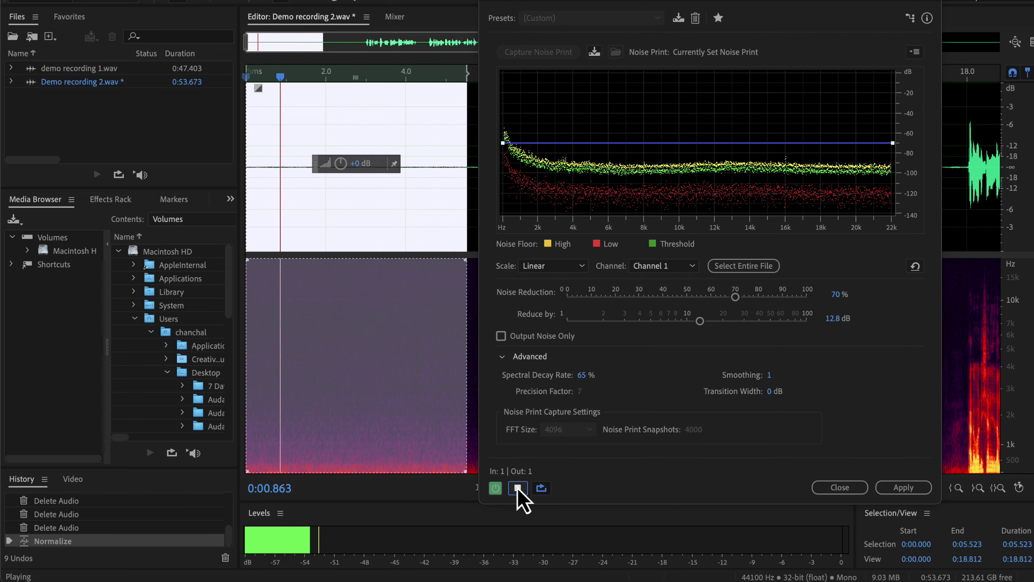
pyautogui.click(517, 488)
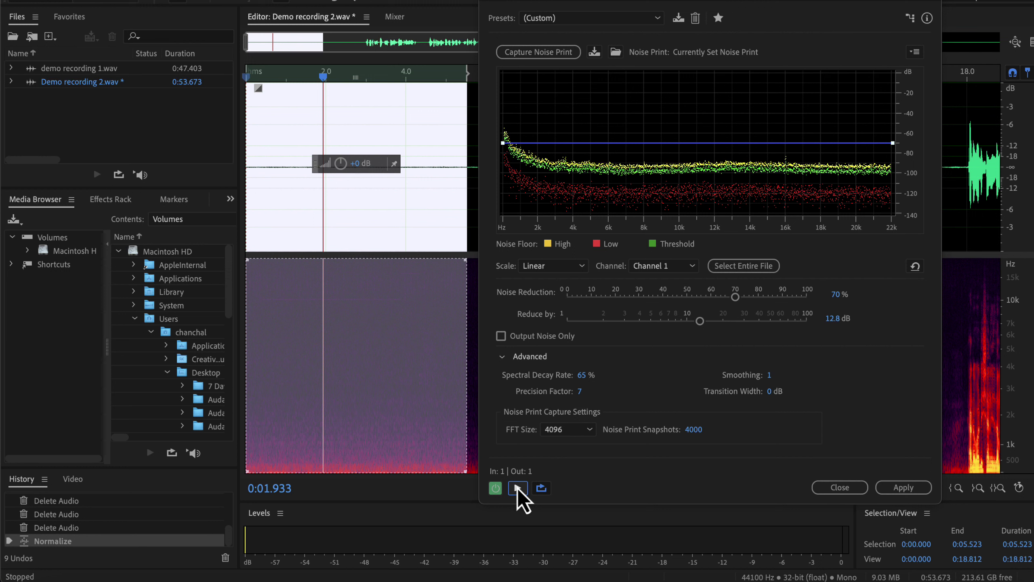
# Extend the Noise Reduction (70%, 12.8 dB) to the entire 0:53.673 recording and move its window aside
pyautogui.click(743, 266)
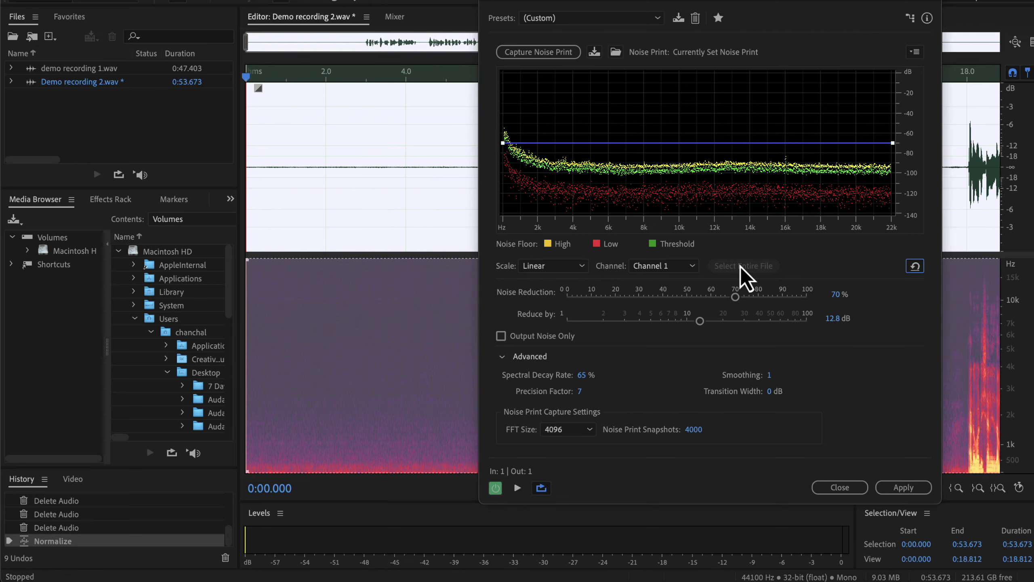
pyautogui.click(353, 208)
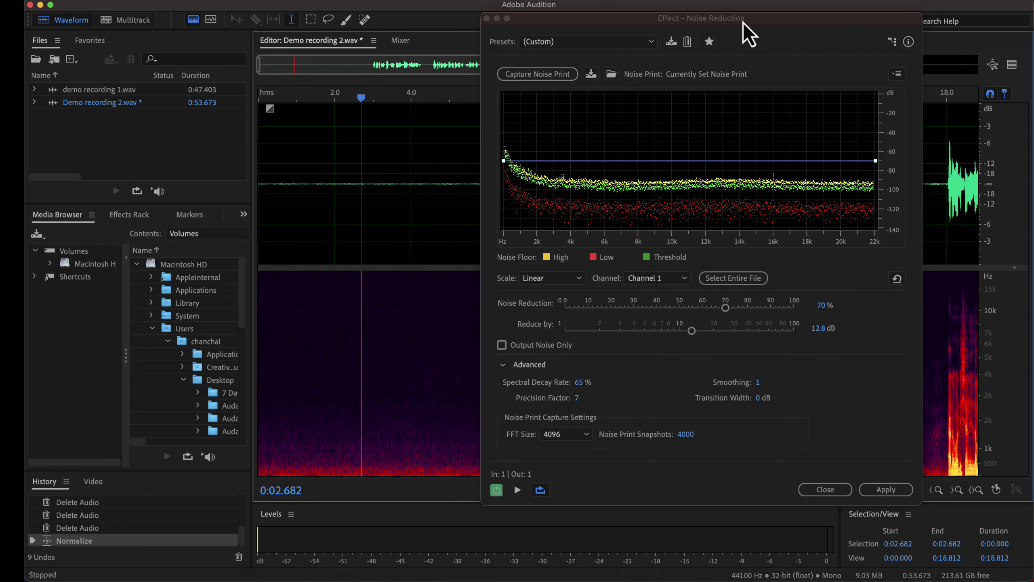
pyautogui.moveTo(743, 21); pyautogui.dragTo(504, 20)
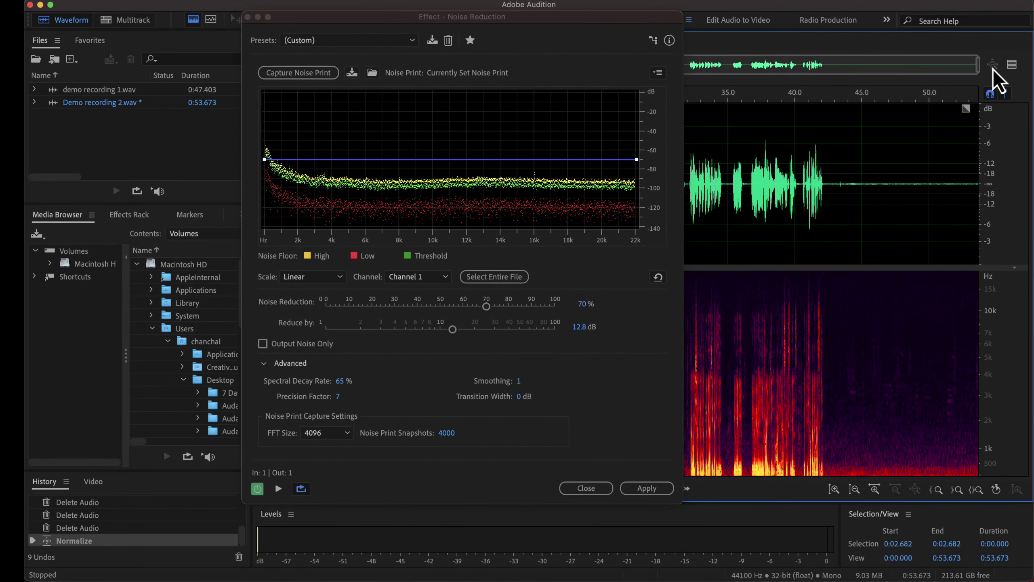
pyautogui.moveTo(585, 21); pyautogui.dragTo(704, 35)
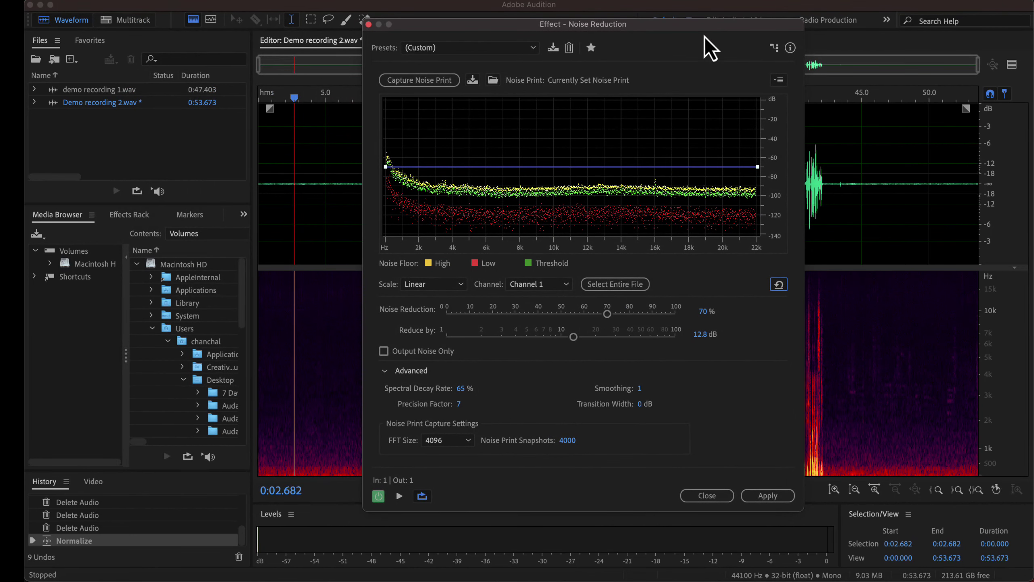
# Apply Noise Reduction across the whole file, then play the first eight seconds to hear the result
pyautogui.click(768, 495)
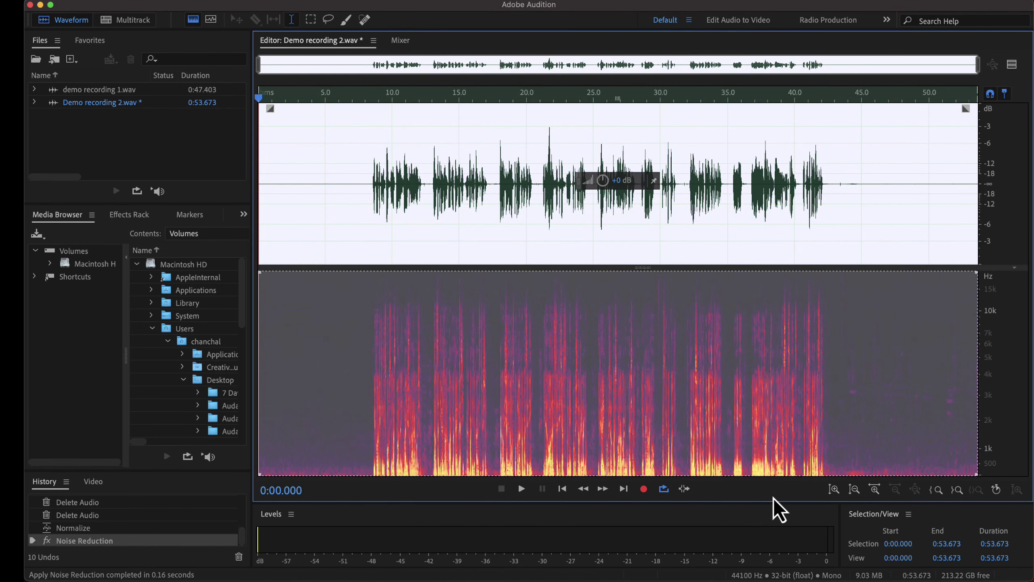
pyautogui.click(338, 422)
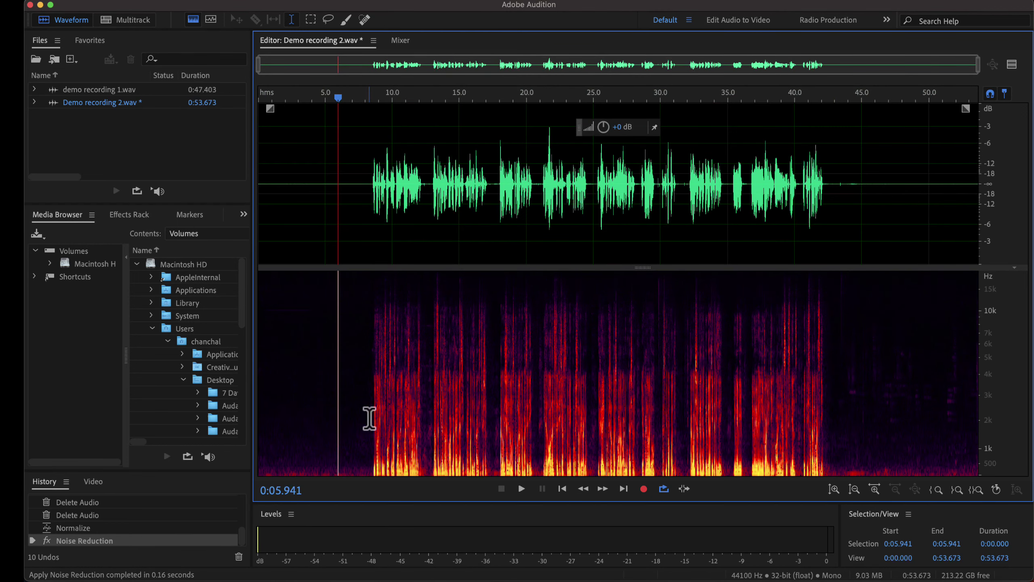
pyautogui.moveTo(366, 418); pyautogui.dragTo(224, 397)
pyautogui.press('space')
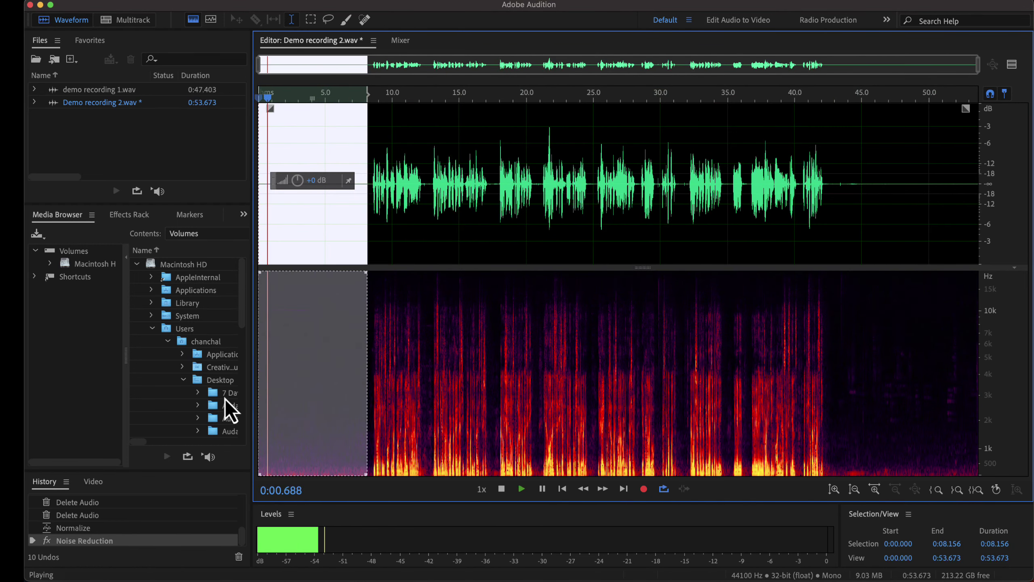